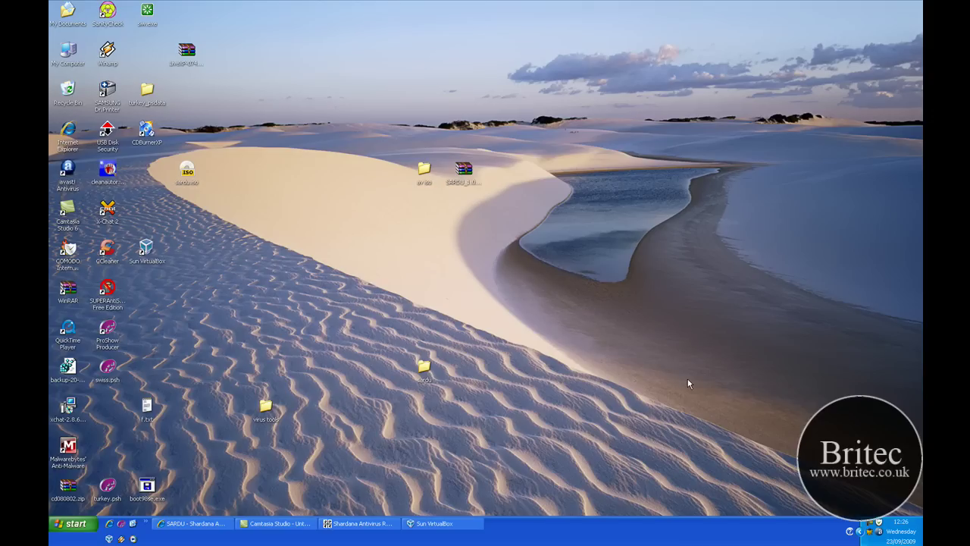
Step: Open the 'av iso' desktop folder listing the rescue-CD ISO images and zip archives
click(420, 177)
double_click(421, 173)
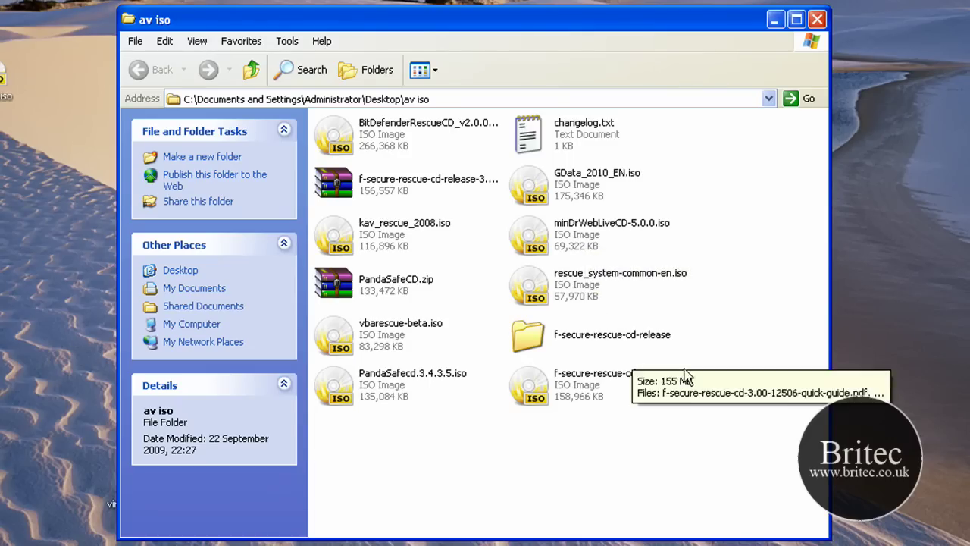
Step: Close the av iso window and view the SARDU 1.0.6.8 screenshot at full size
click(817, 20)
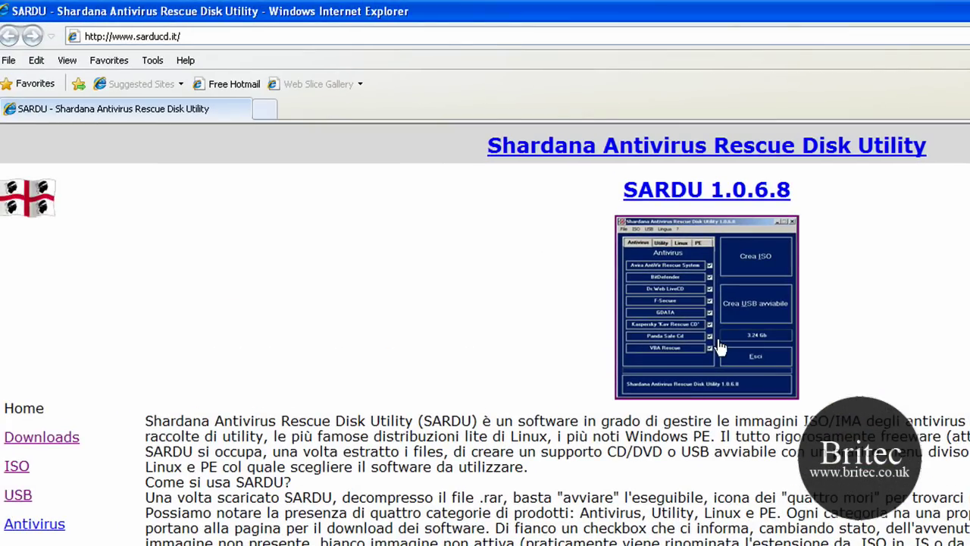
click(722, 318)
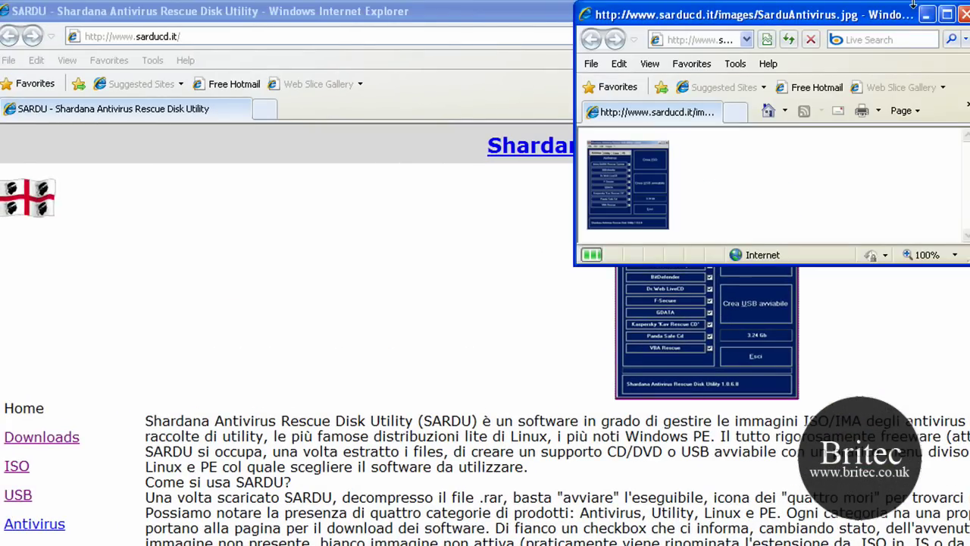
click(947, 15)
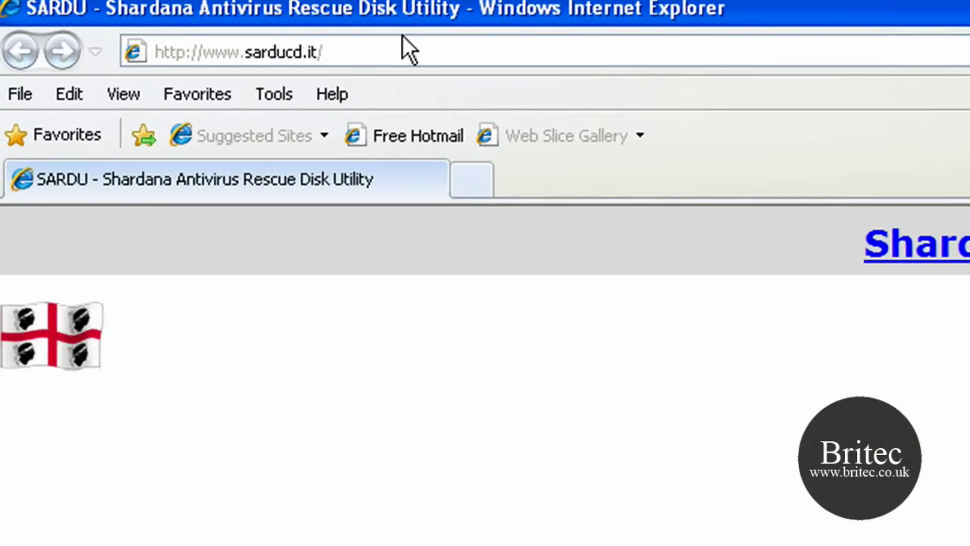
Step: Highlight the sarducd.it site address in Internet Explorer's address bar
click(333, 47)
drag(362, 46, 139, 42)
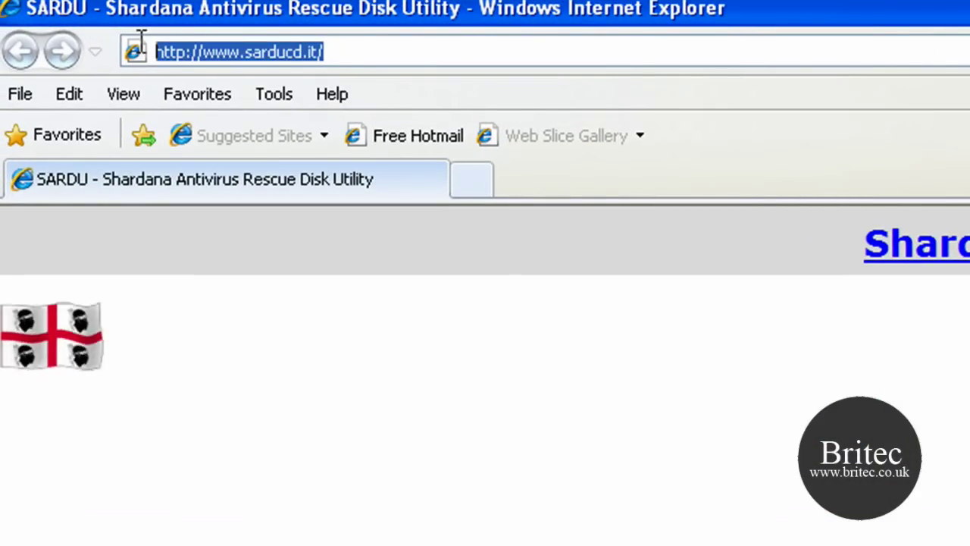
click(374, 55)
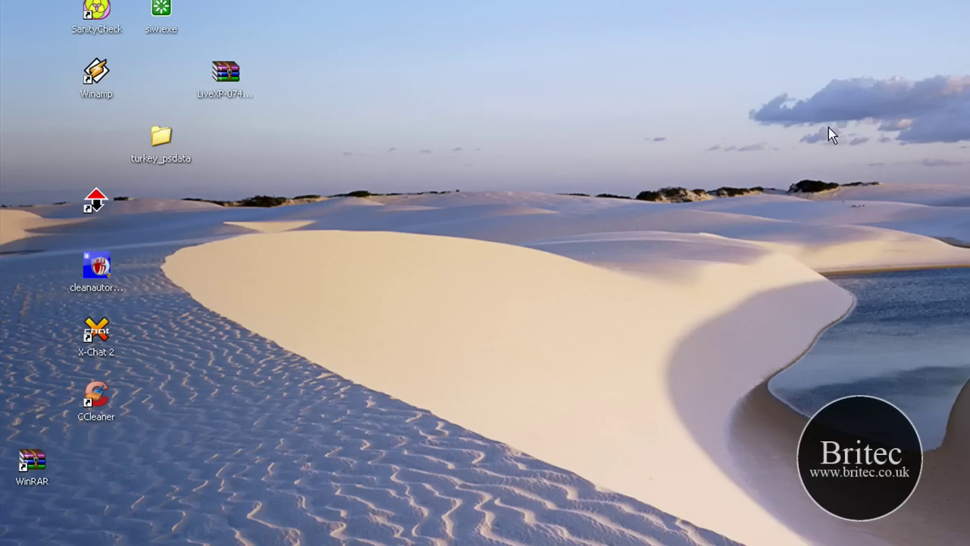
Step: Open SARDU_1.0.6.8.rar in WinRAR and extract all its contents into a desktop 'sardu' folder
click(678, 274)
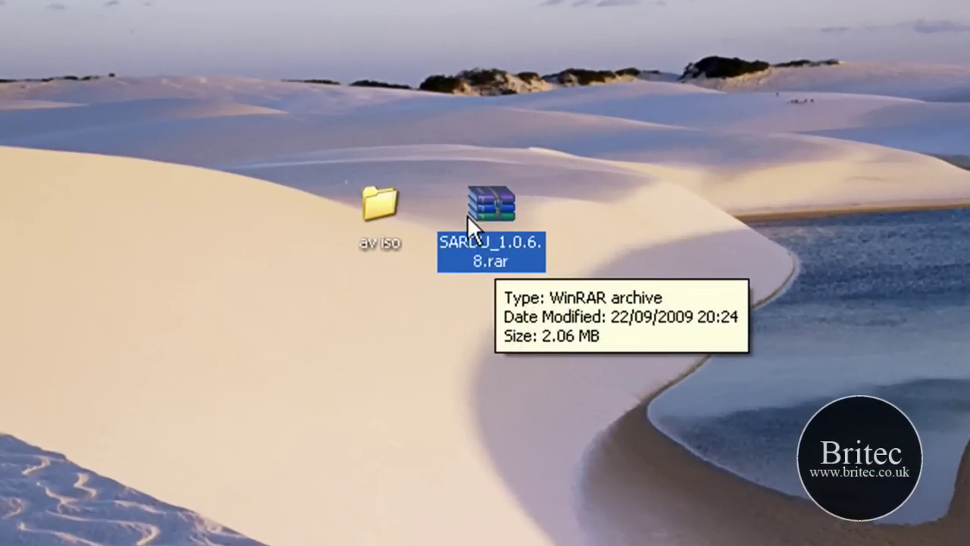
click(458, 325)
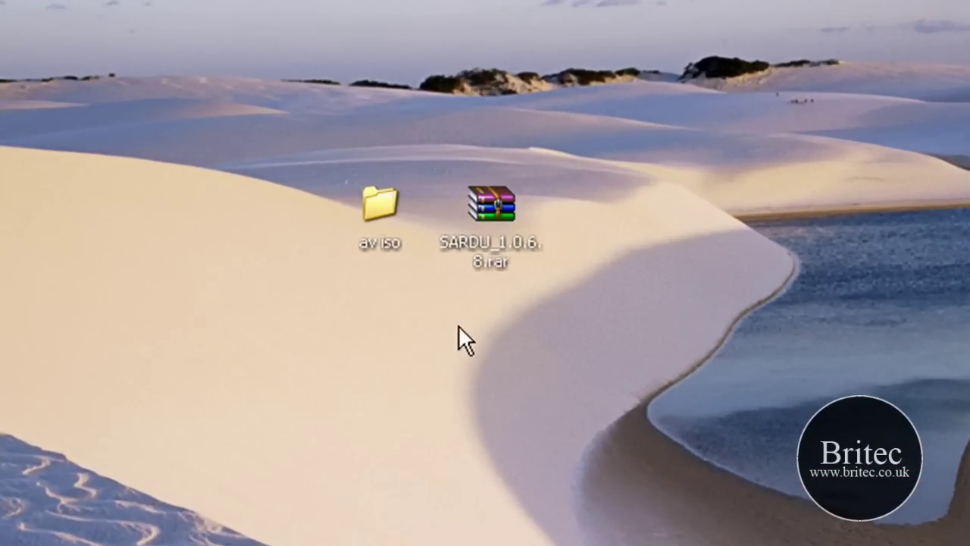
double_click(504, 190)
click(197, 215)
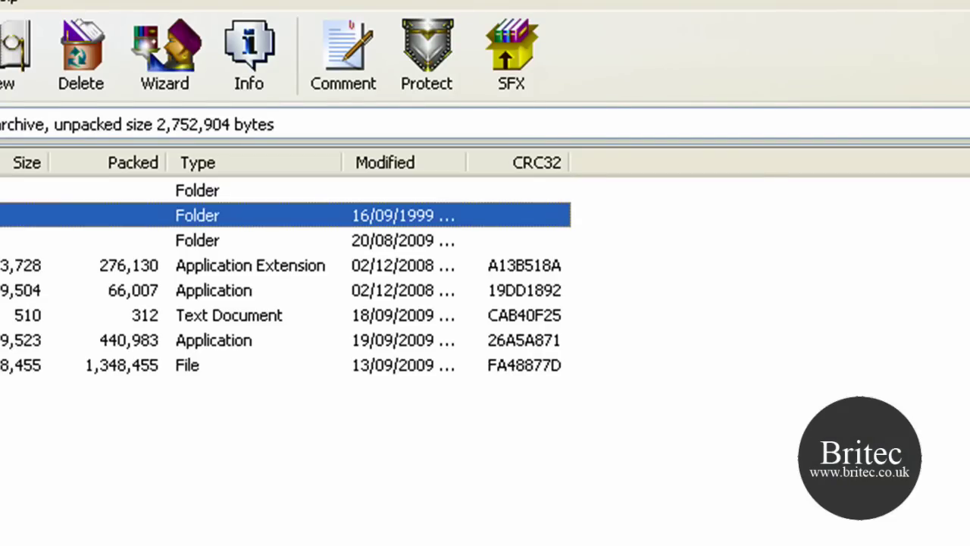
key(ctrl+a)
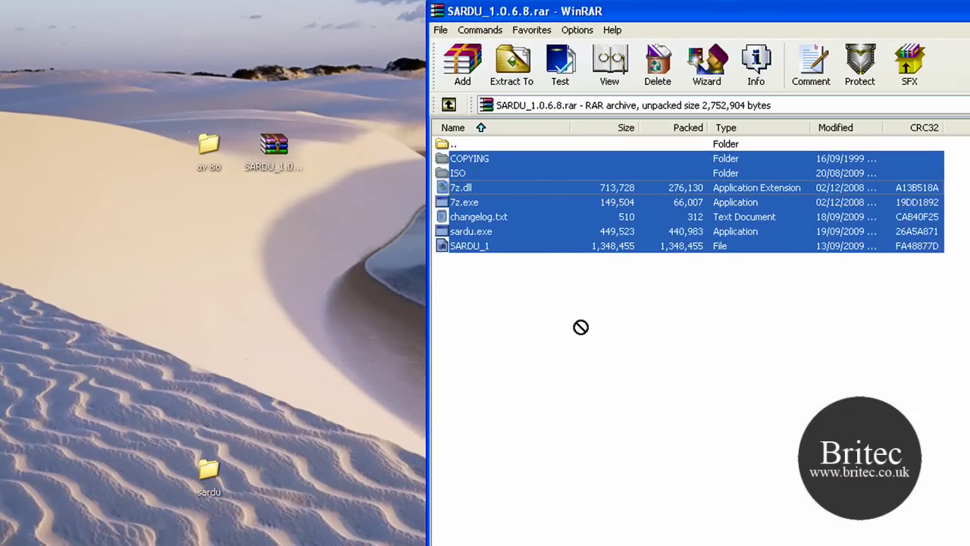
drag(945, 15, 360, 19)
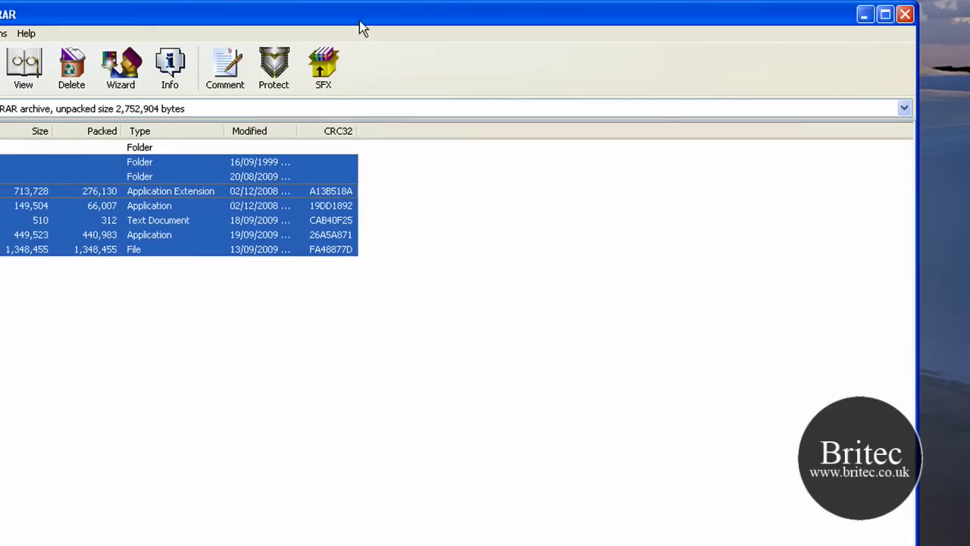
Step: Close WinRAR, open the extracted sardu folder, and briefly open and close av iso
click(896, 11)
double_click(209, 472)
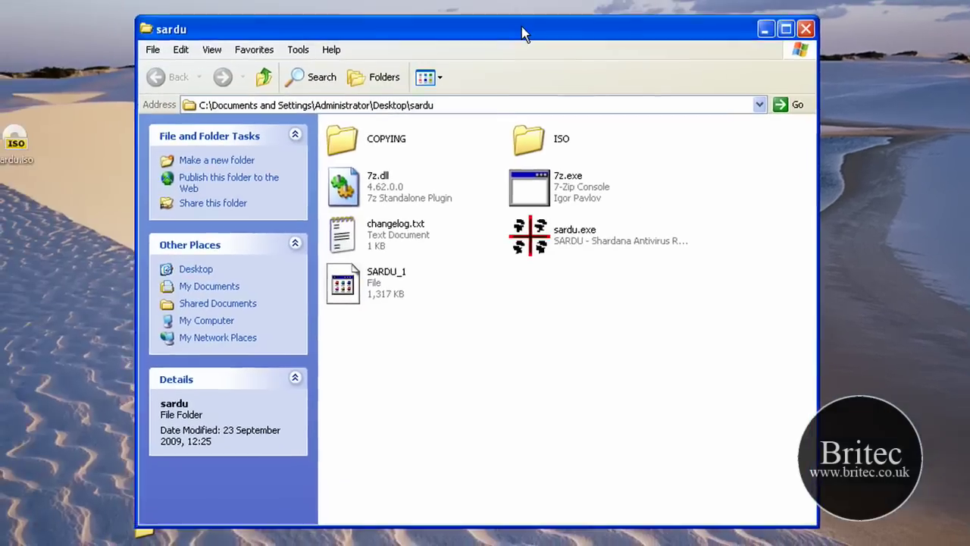
drag(520, 30, 472, 199)
double_click(406, 139)
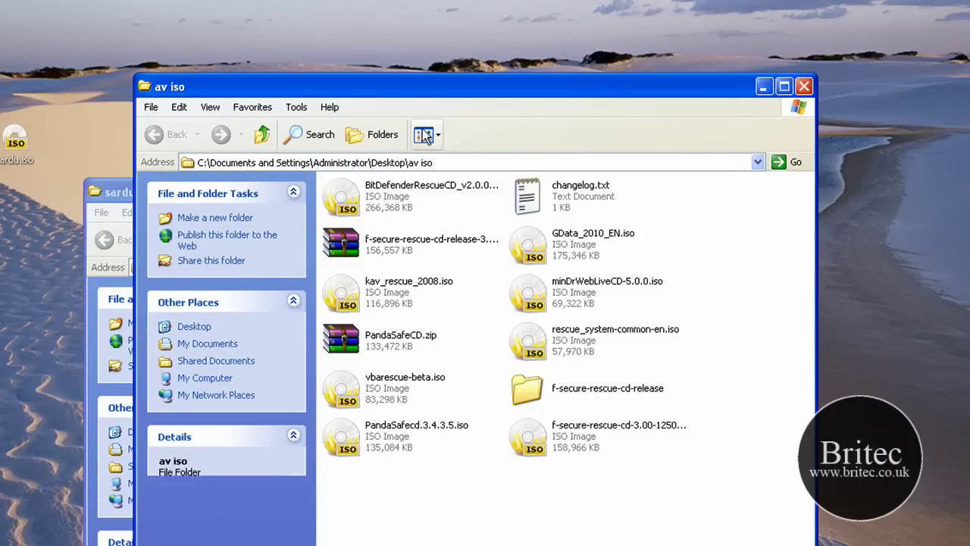
click(784, 85)
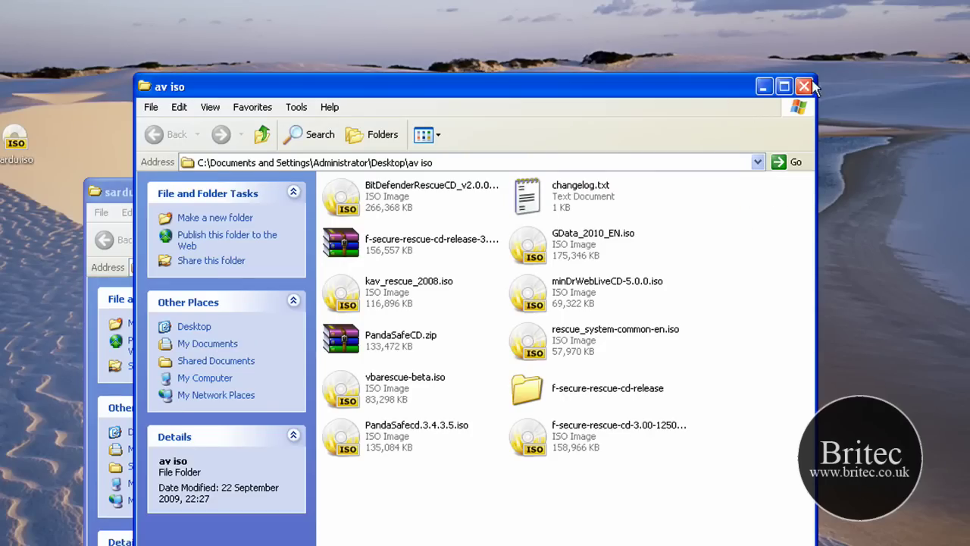
click(806, 86)
Step: Inspect the rescue disc images in sardu's ISO subfolder, then close the window
double_click(513, 306)
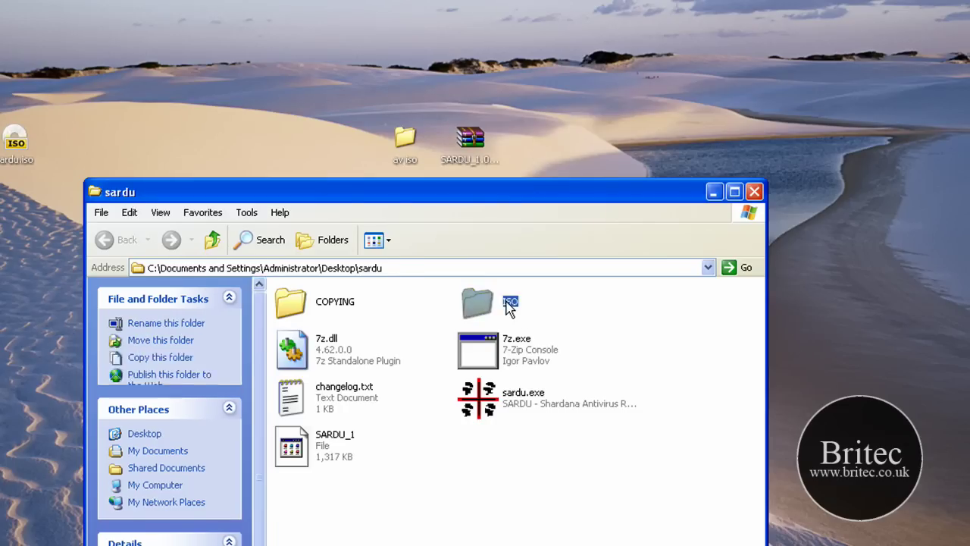
scroll(464, 427, down, 1)
scroll(677, 357, up, 3)
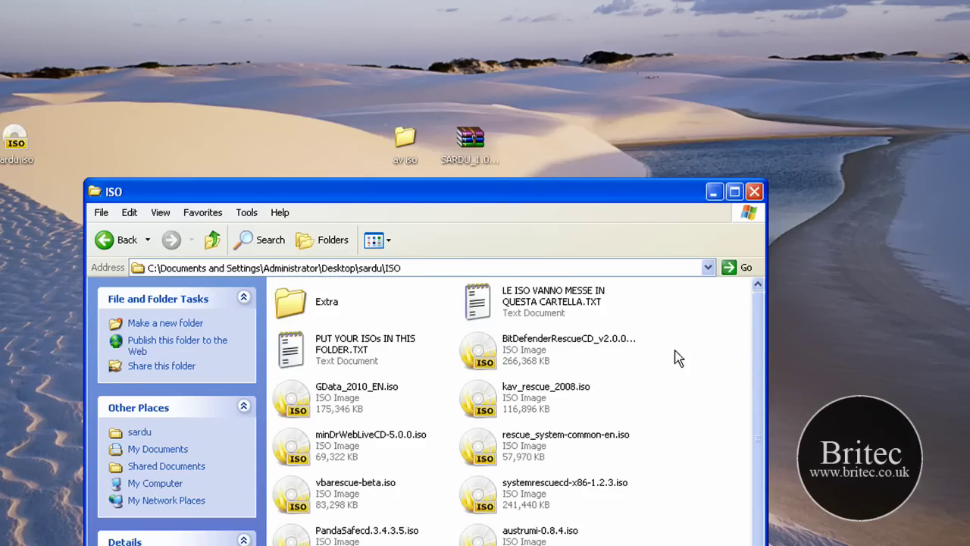
click(754, 191)
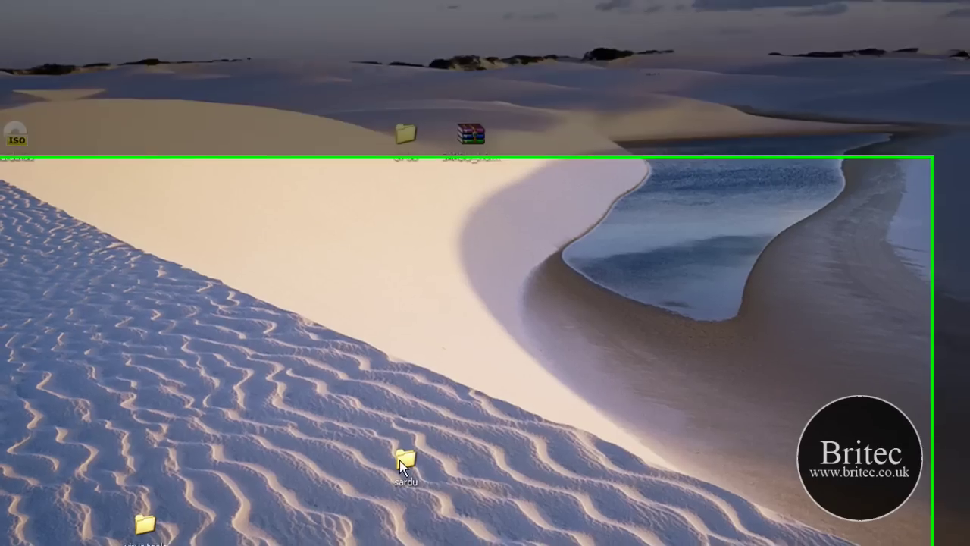
Step: Run sardu.exe past the security warning and position the SARDU window on screen
double_click(402, 459)
double_click(516, 307)
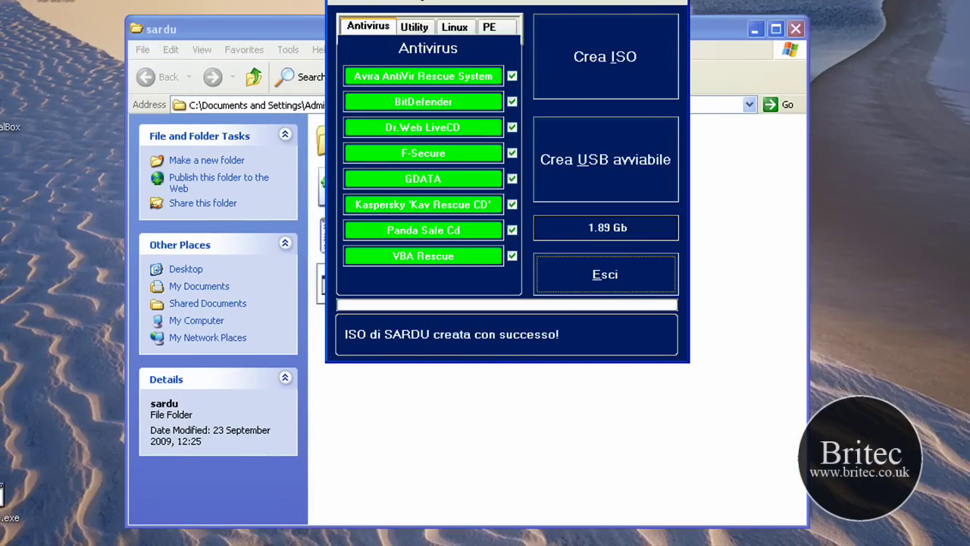
key(Return)
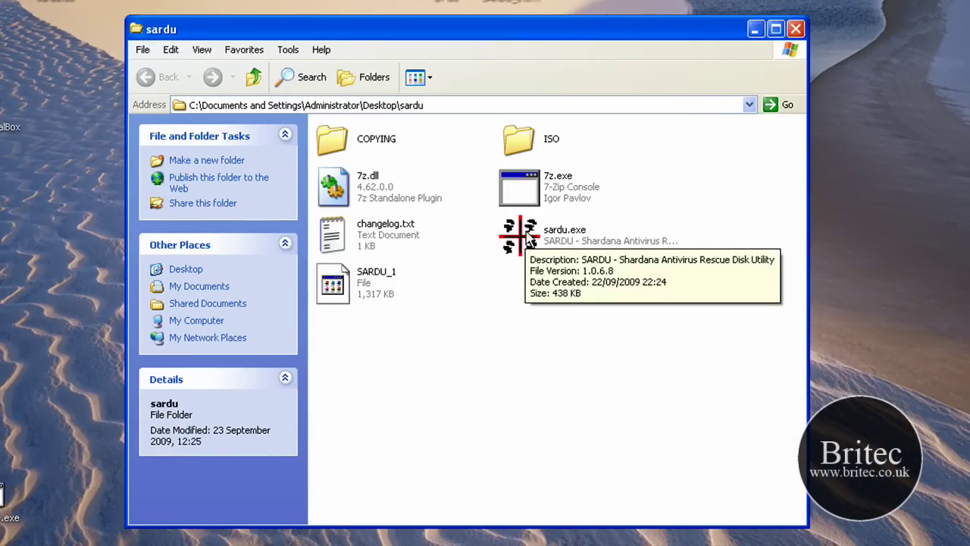
double_click(528, 237)
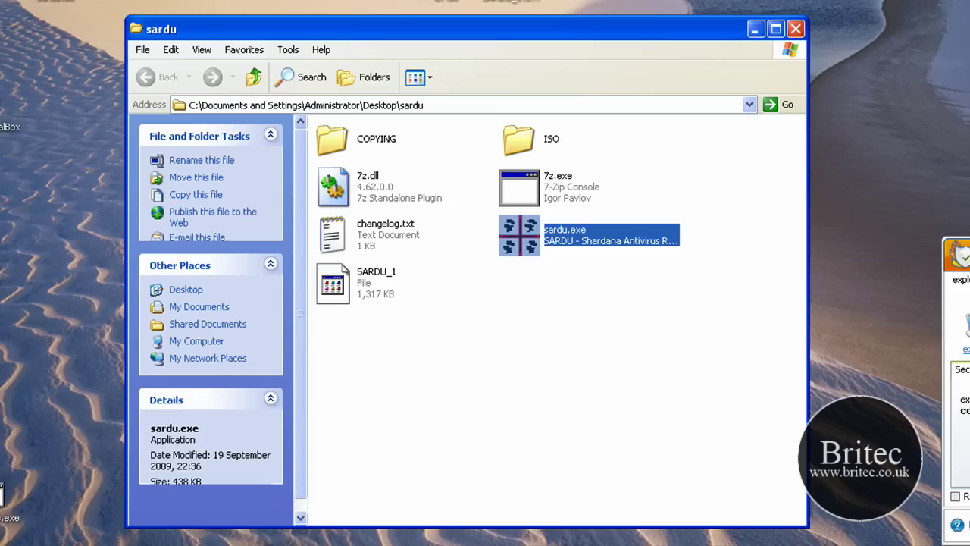
key(Return)
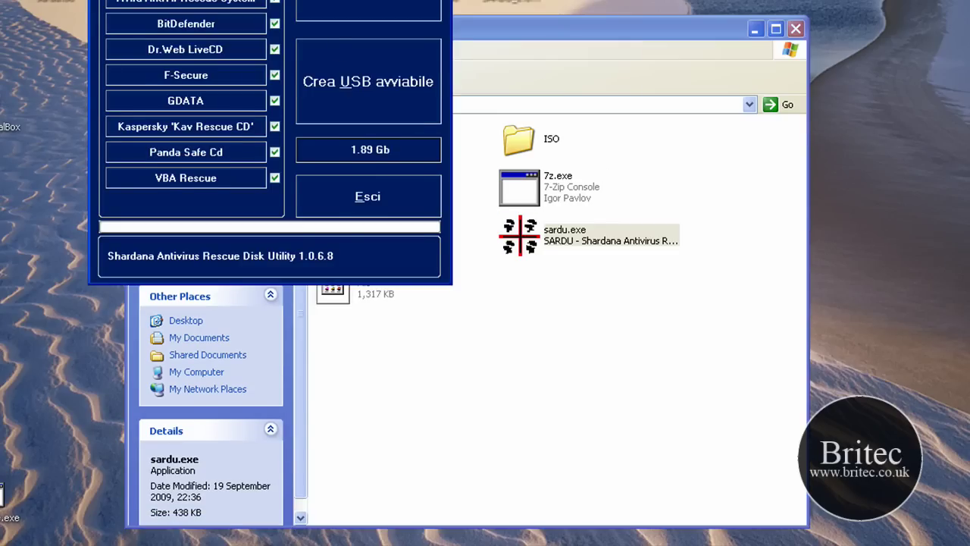
drag(269, 0, 451, 6)
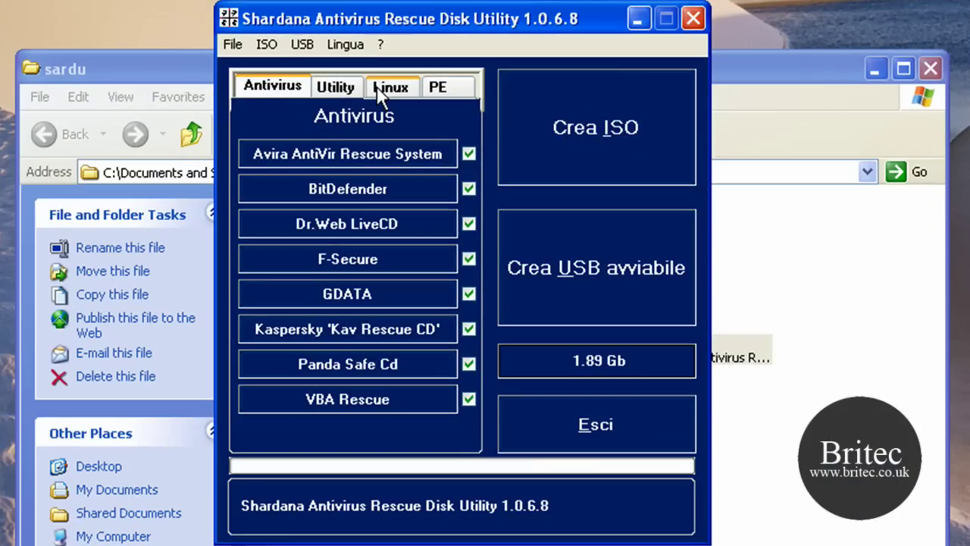
Step: Review the Utility, Linux and PE tabs, ending on LiveXP, MegalabCD, WindowsPE, UBCD4WIN and VistaPE
click(337, 88)
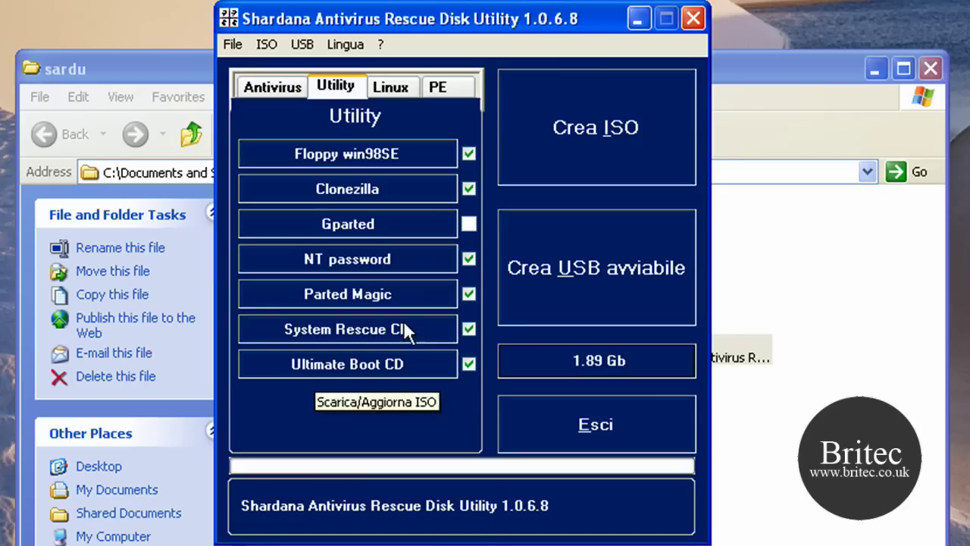
click(392, 89)
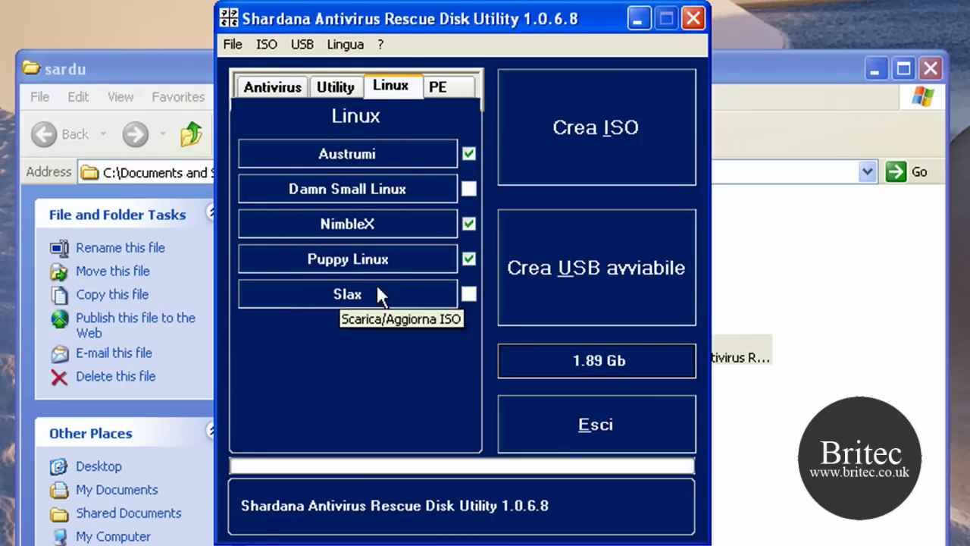
click(438, 87)
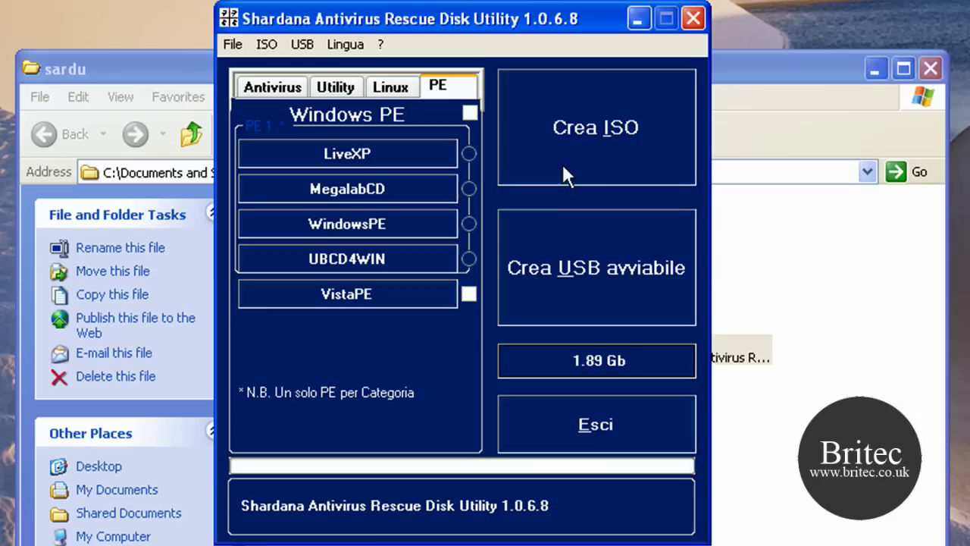
Step: Start the Crea ISO build of SARDU.iso from the eight ticked antivirus discs
click(615, 139)
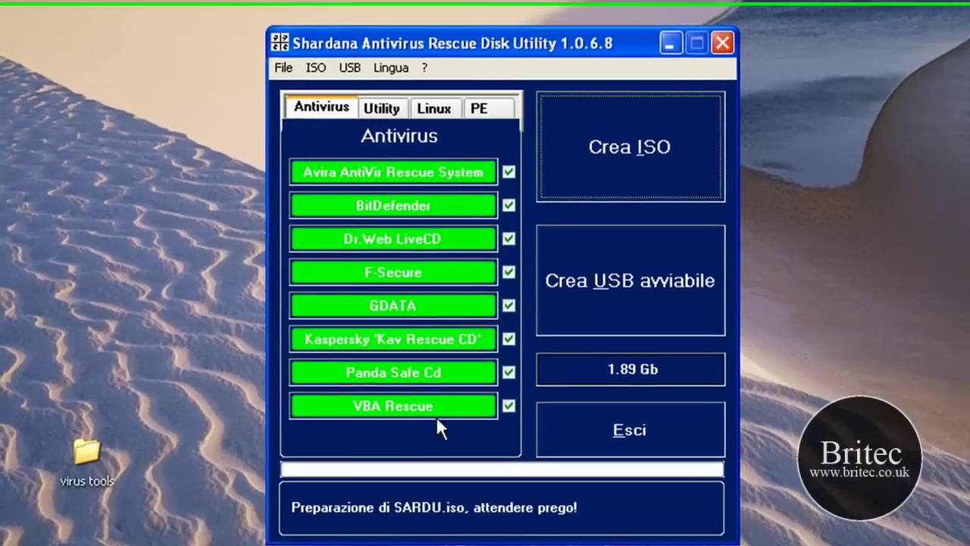
Step: Cycle through the Utility, Linux, PE and Antivirus selections, then close SARDU
click(382, 109)
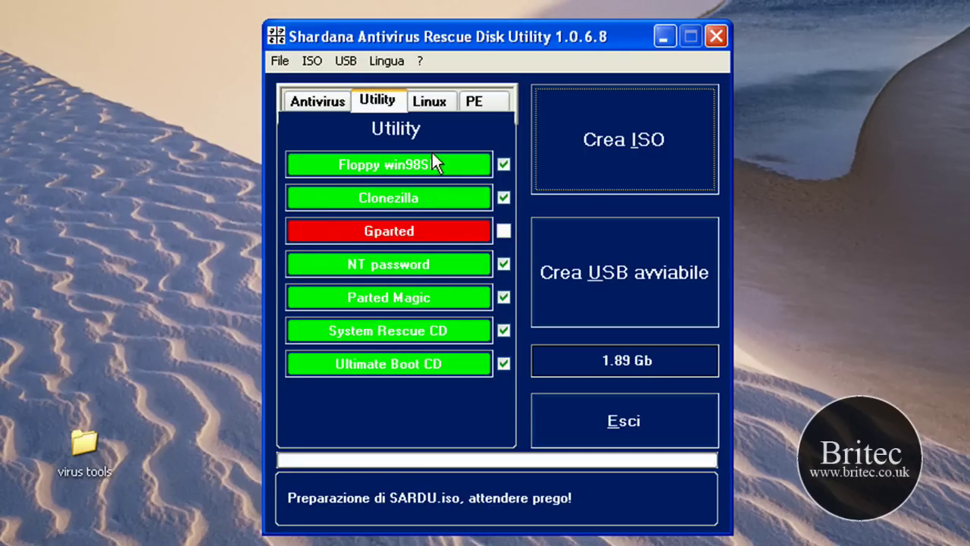
click(432, 101)
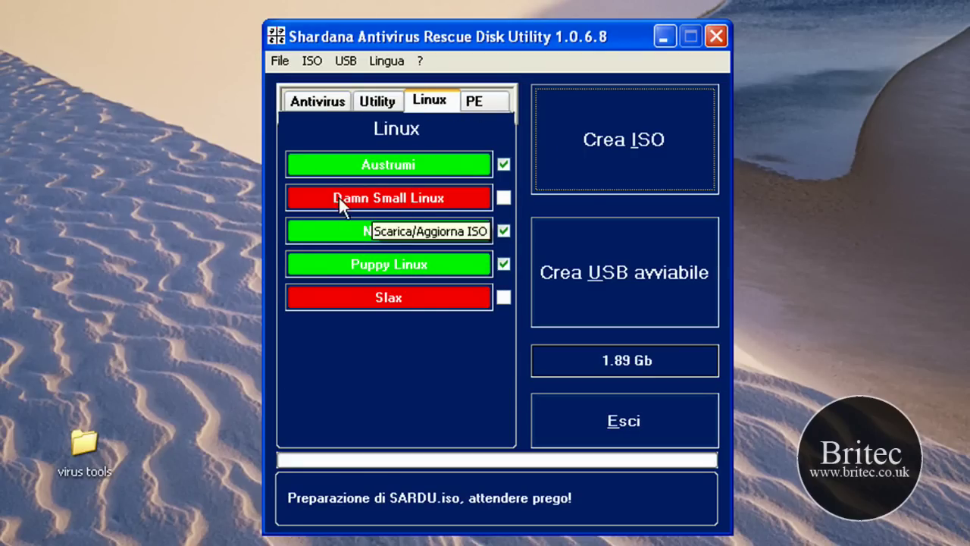
click(459, 111)
click(419, 108)
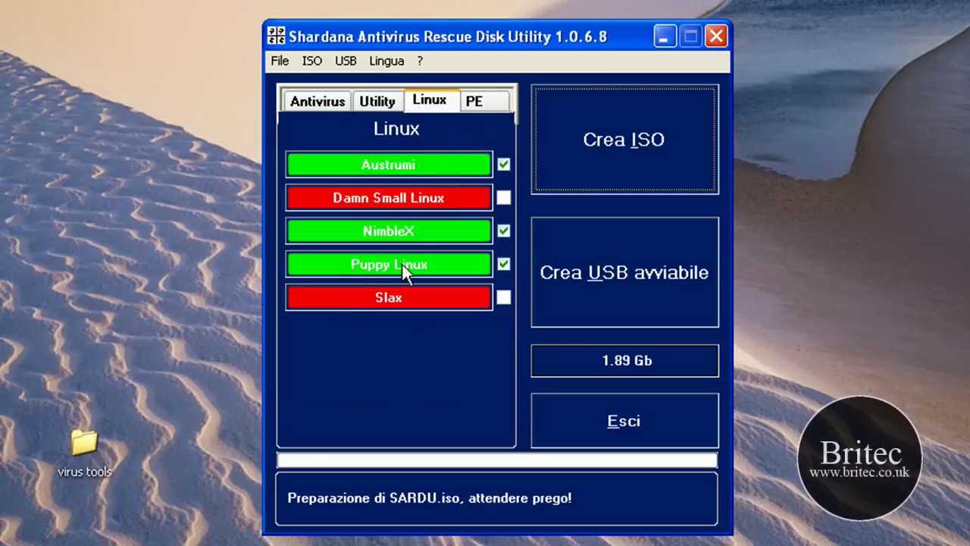
click(480, 104)
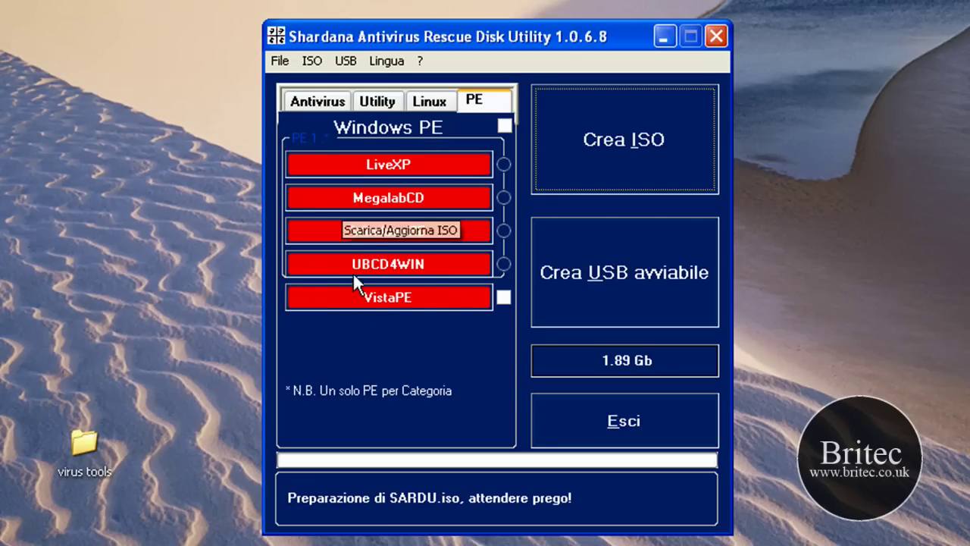
key(ctrl+Tab)
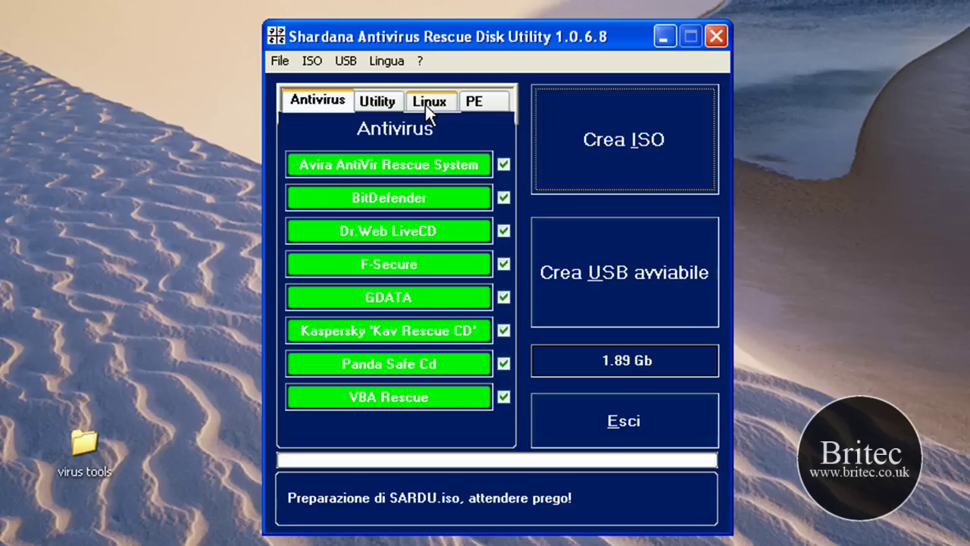
click(421, 101)
click(474, 100)
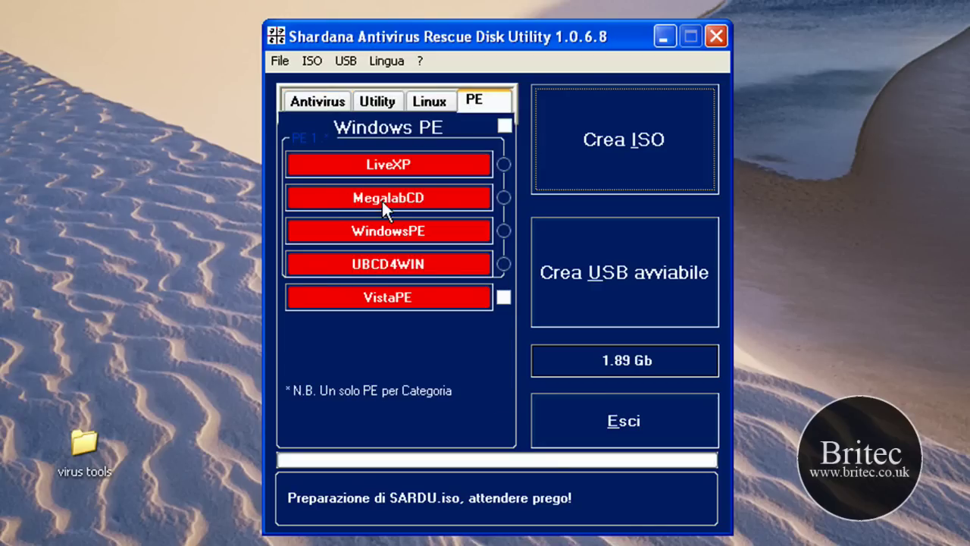
click(376, 105)
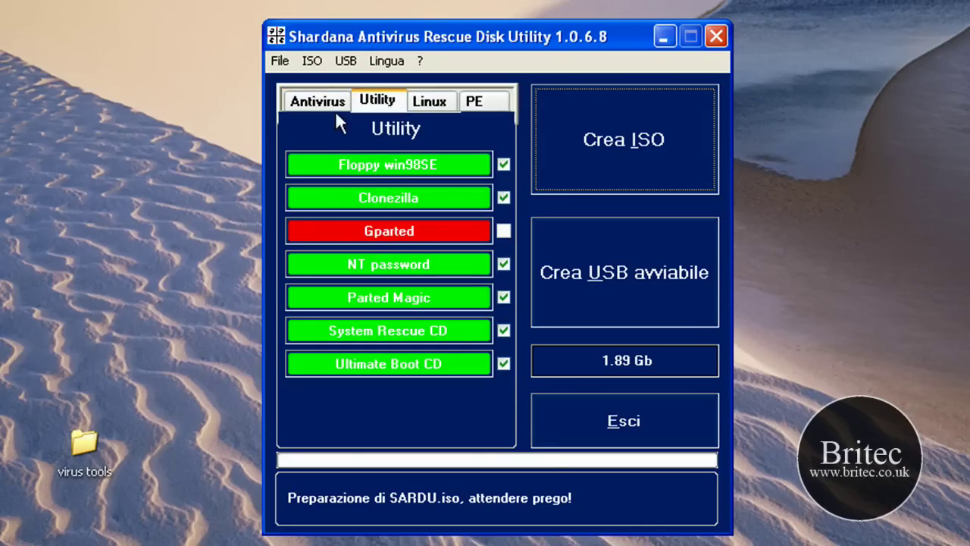
click(336, 104)
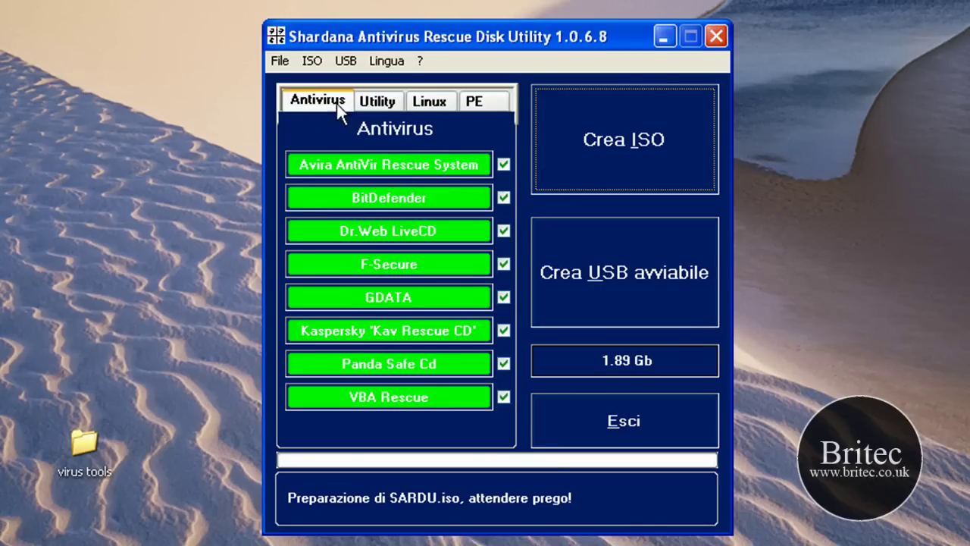
click(716, 37)
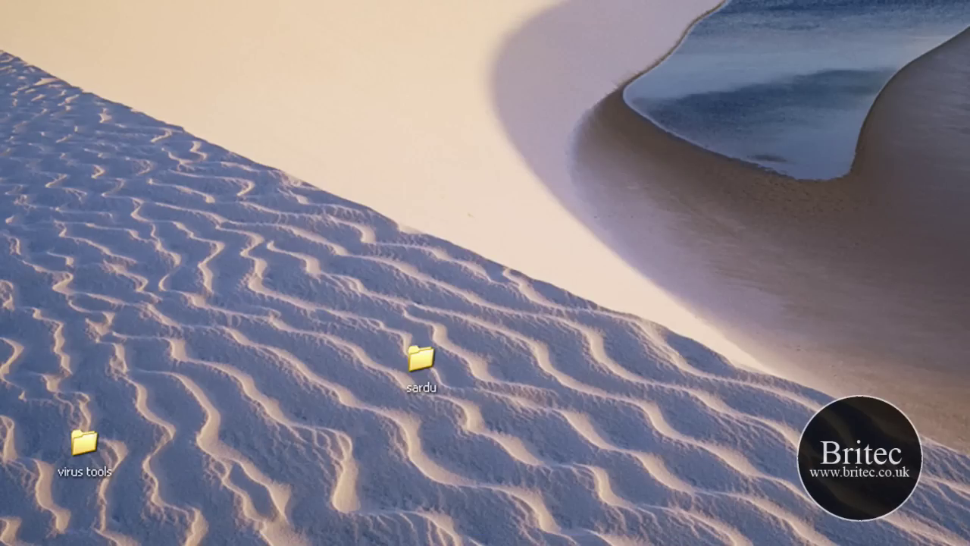
Step: Open sardu\ISO_CREATA to find the finished 1,957,276 KB sardu.iso
double_click(422, 357)
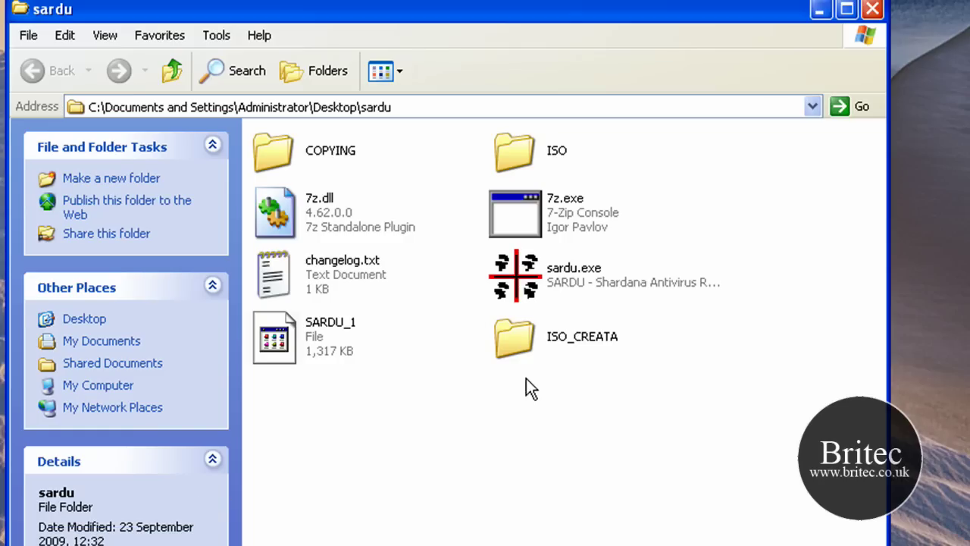
double_click(521, 347)
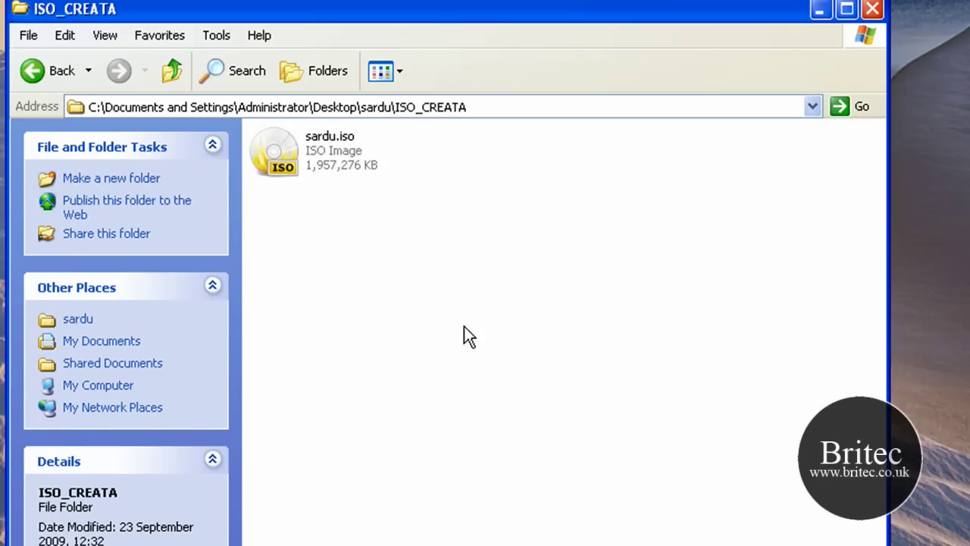
mouse_move(300, 170)
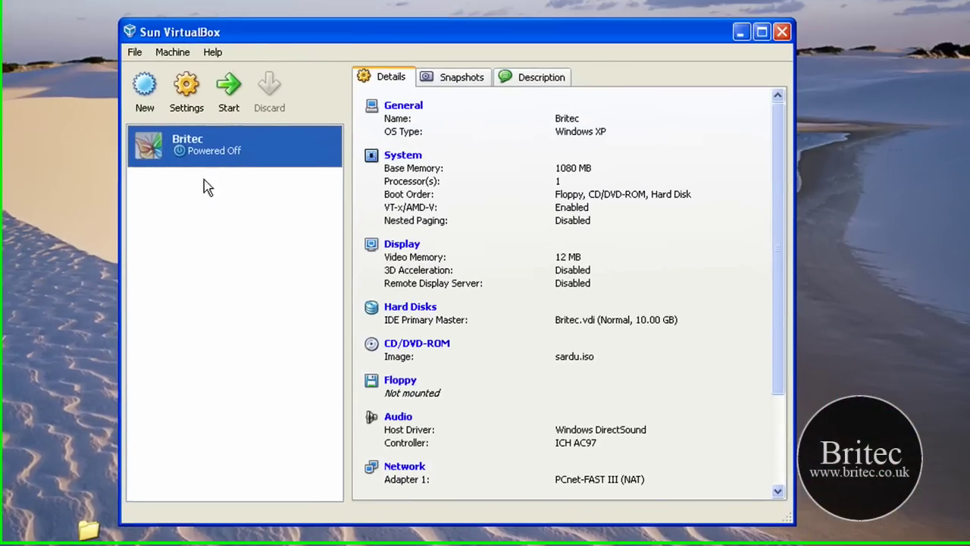
Step: Boot the Britec VM from sardu.iso, browse the Menu Utility entries, then return to the main menu
click(226, 109)
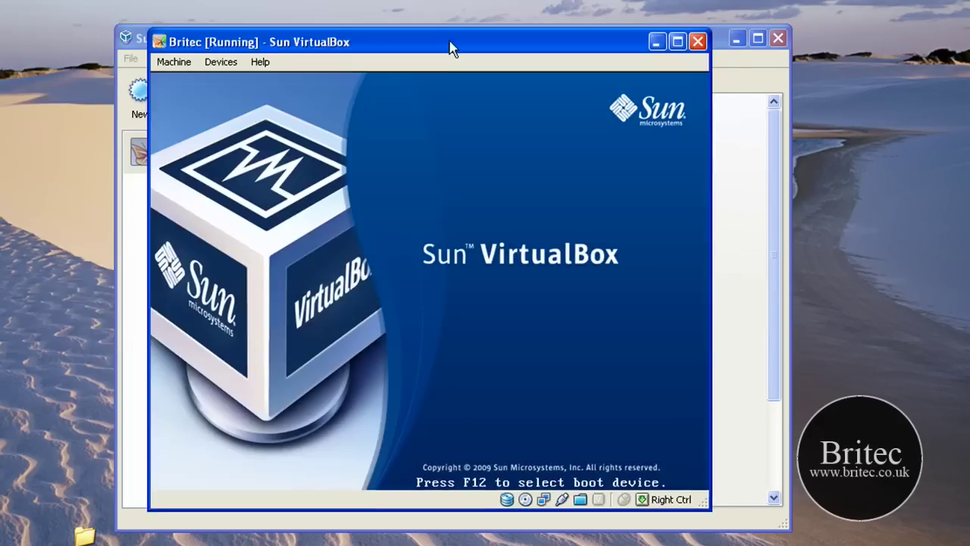
drag(450, 45, 478, 61)
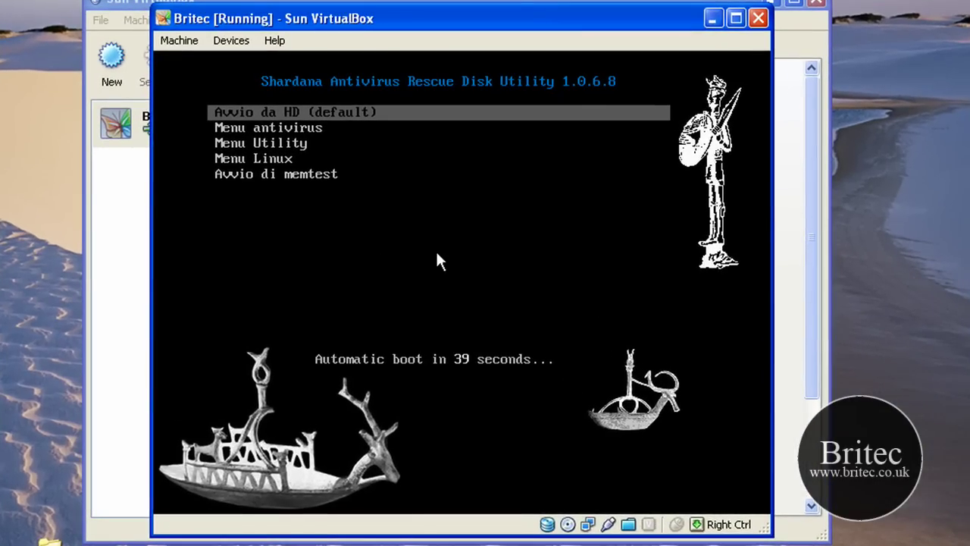
key(Down)
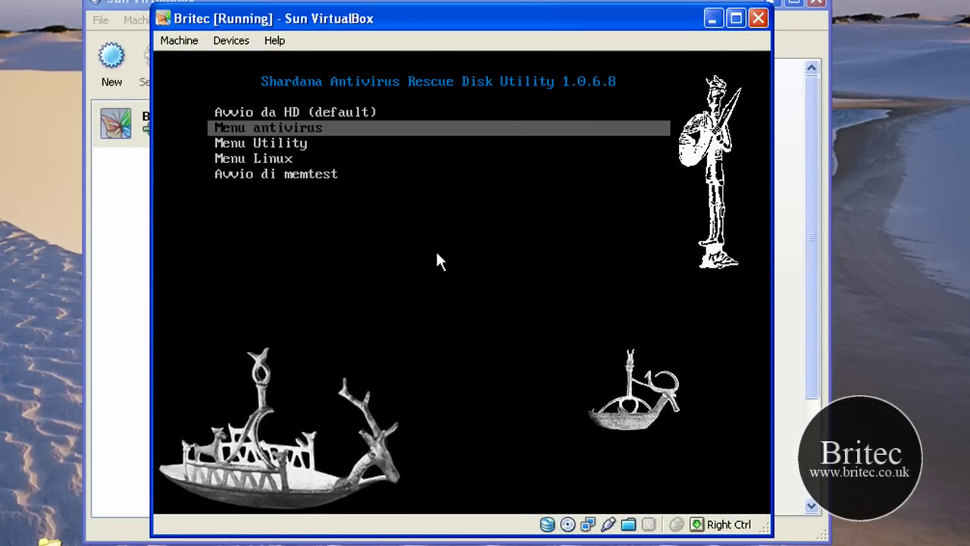
key(Down)
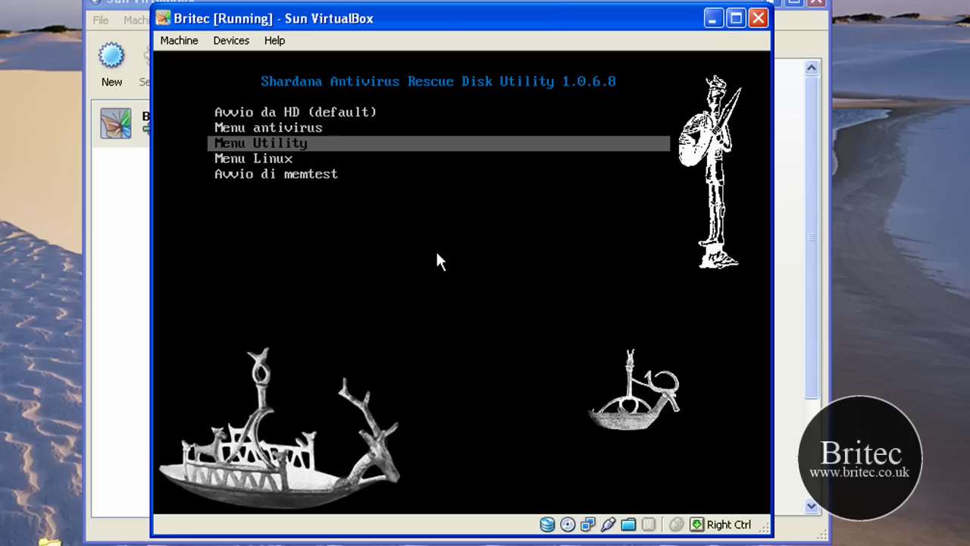
key(Return)
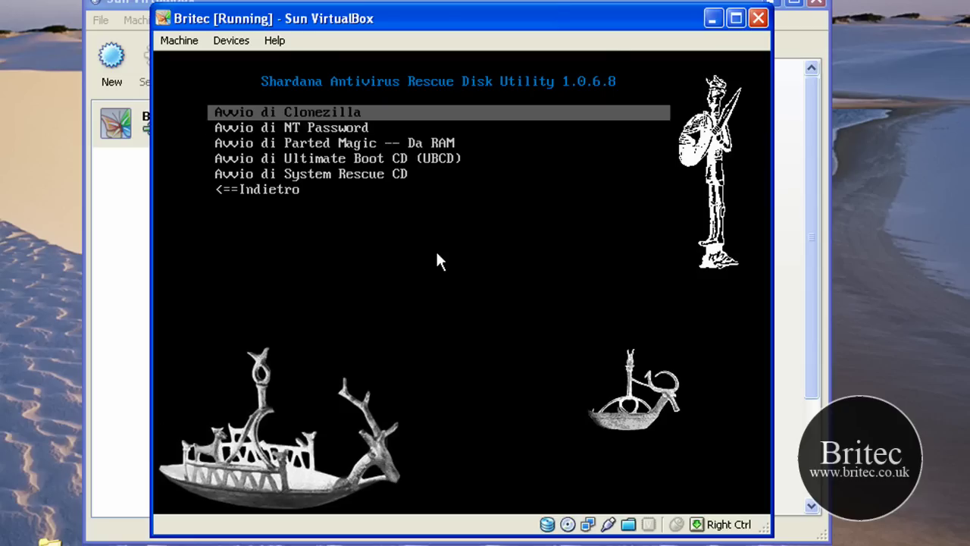
key(Down)
key(Down)
key(Down)
key(Down)
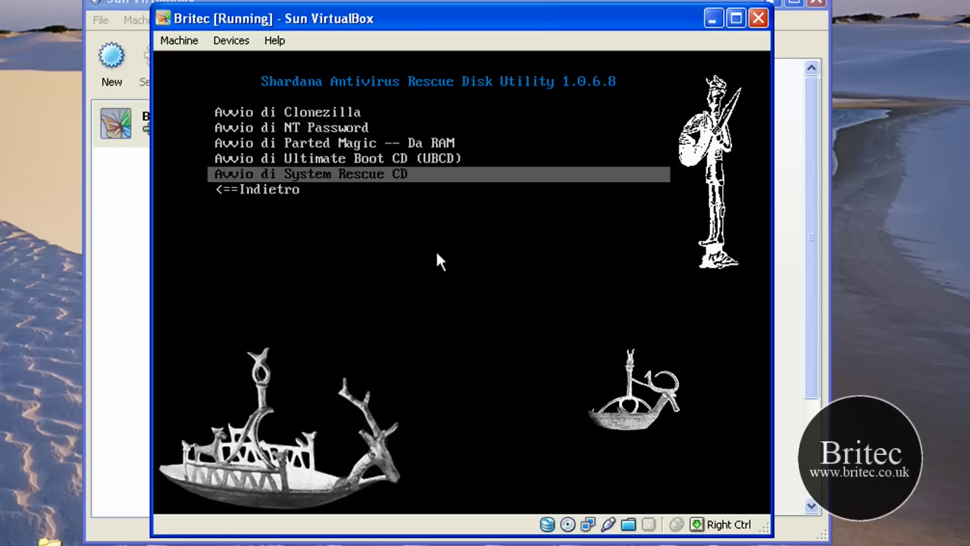
key(Up)
key(Up)
key(Up)
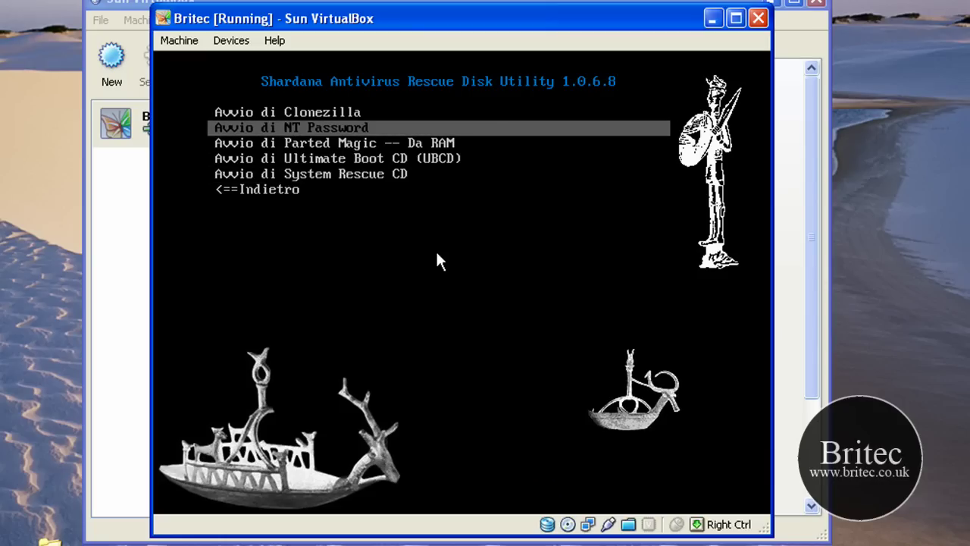
key(Down)
key(Down)
key(Down)
key(Down)
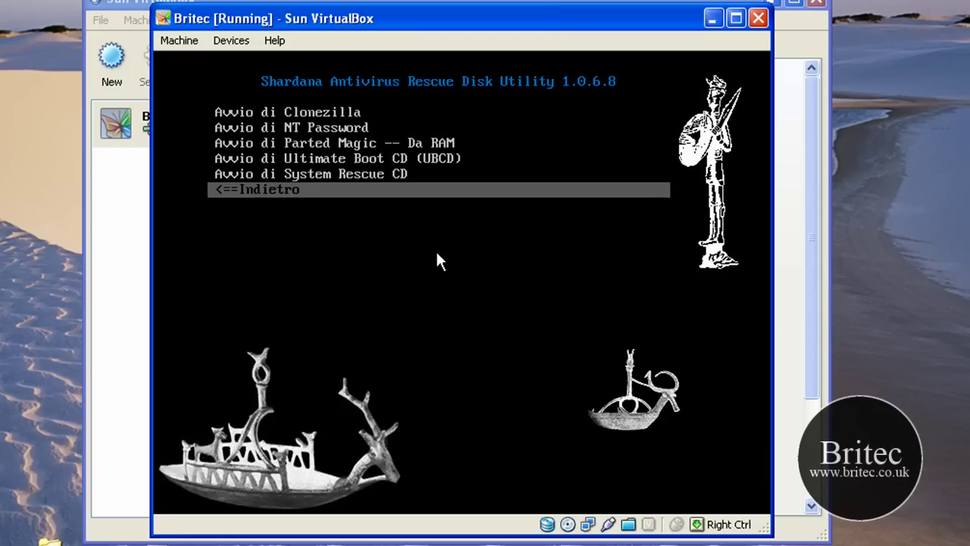
key(Return)
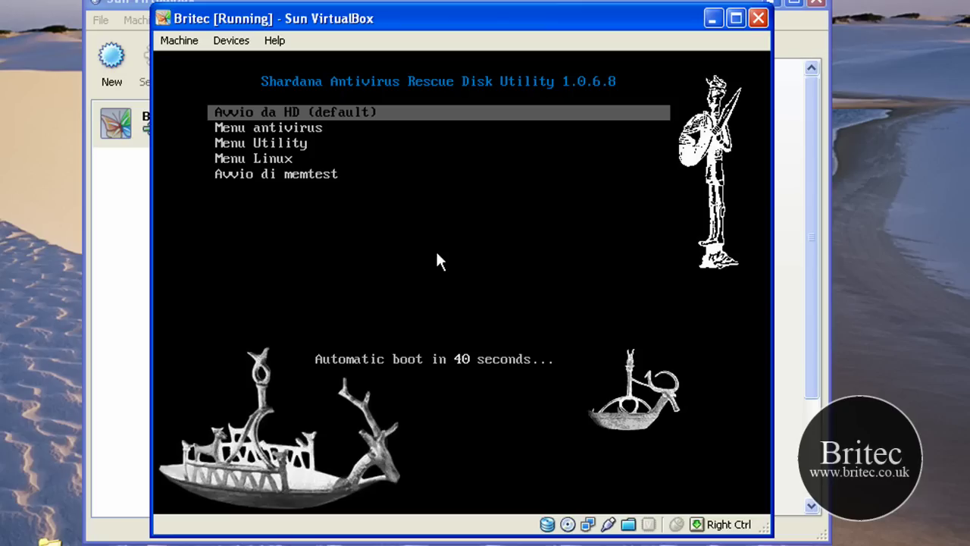
Step: Open Menu antivirus and move toward the Kaspersky 'Kav Rescue CD' entry
key(Down)
key(Down)
key(Up)
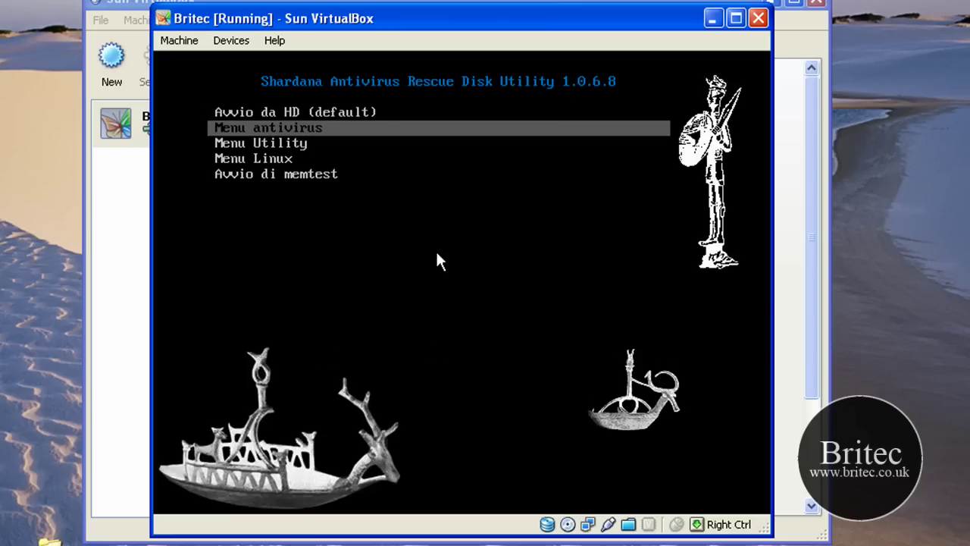
key(Return)
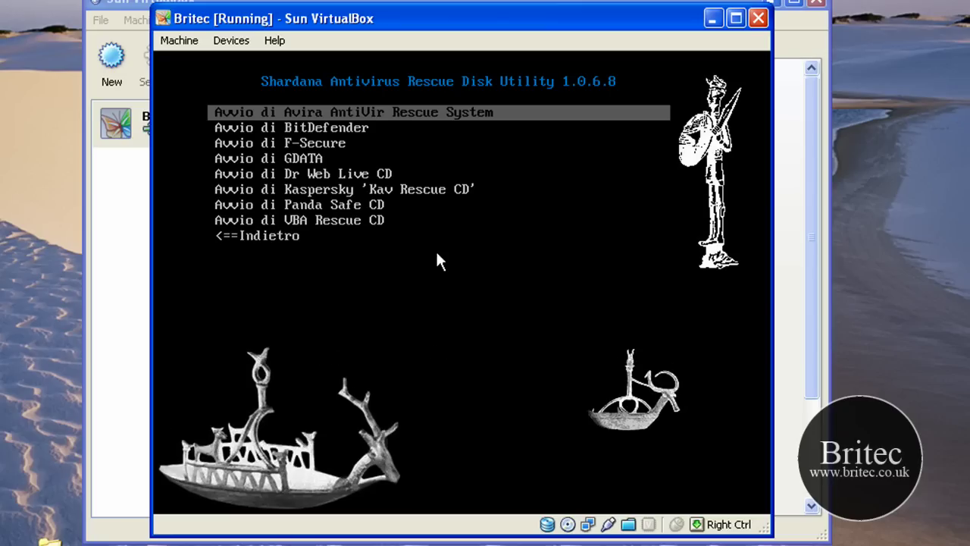
key(Down)
key(Down)
key(Down)
key(Down)
key(Down)
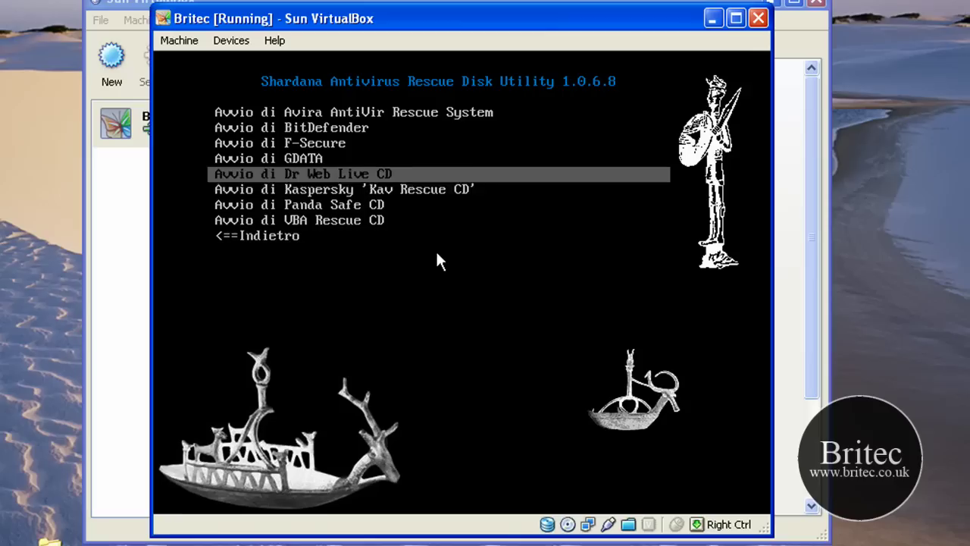
Step: Move the SARDU boot menu selection back up to 'Avvio di BitDefender' to boot BitDefender Rescue CD
key(Up)
key(Up)
key(Up)
key(Up)
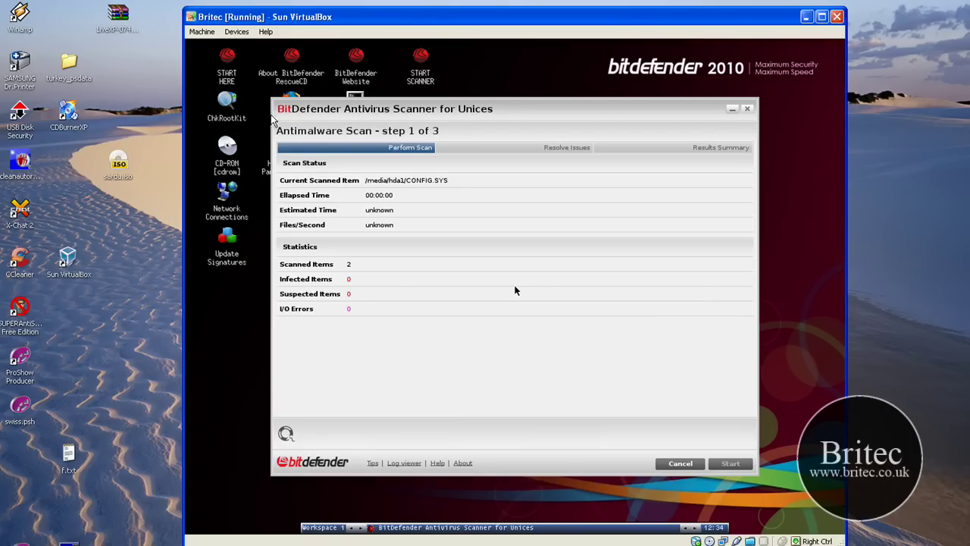
Step: Capture the mouse in the Britec VM and move the BitDefender scanner window down and right
click(395, 114)
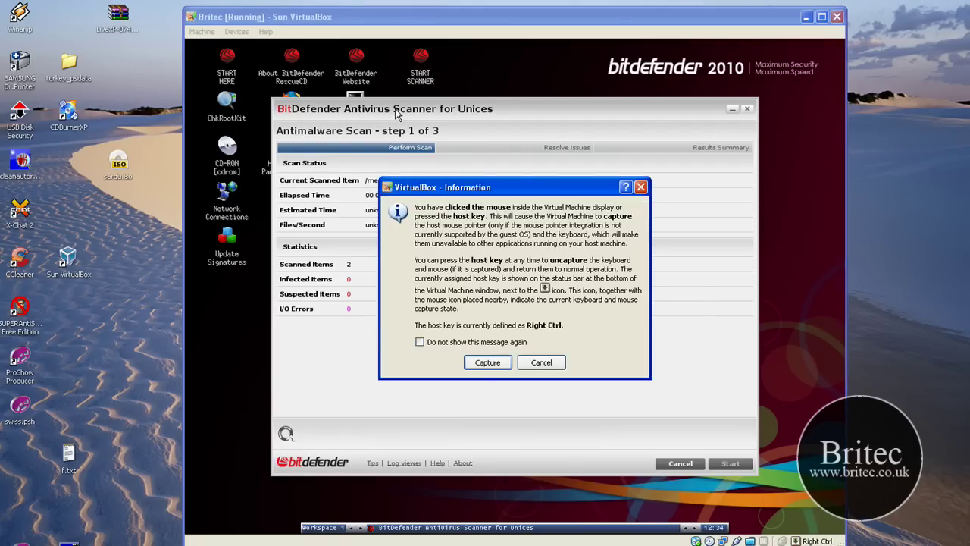
click(480, 362)
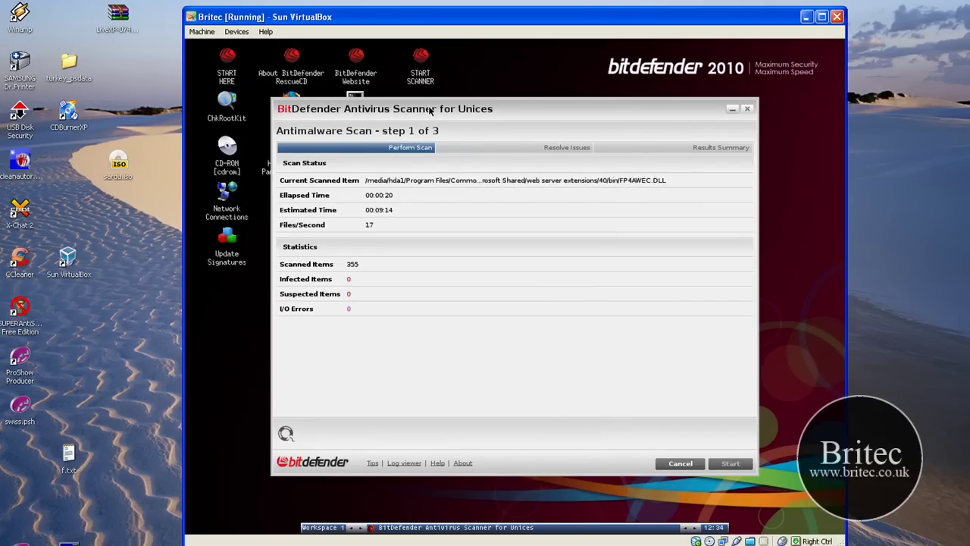
drag(431, 108, 405, 123)
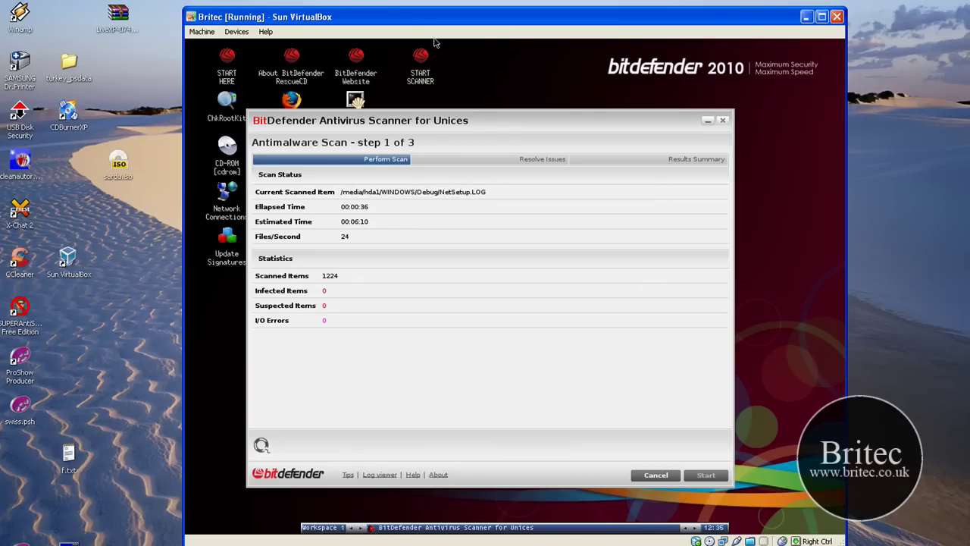
Step: Dismiss the host Task Manager and open the Britec VM's Machine menu
key(ctrl+shift+Escape)
click(601, 164)
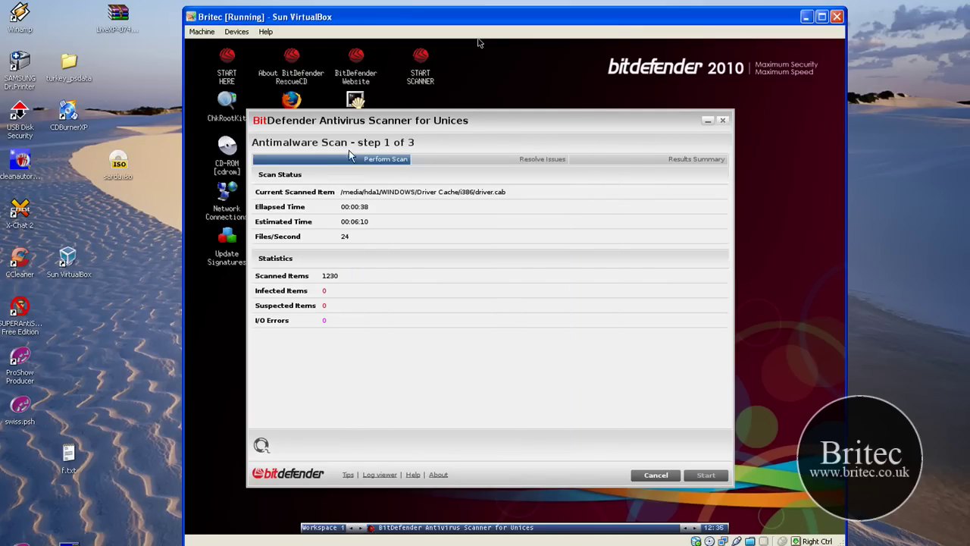
click(201, 31)
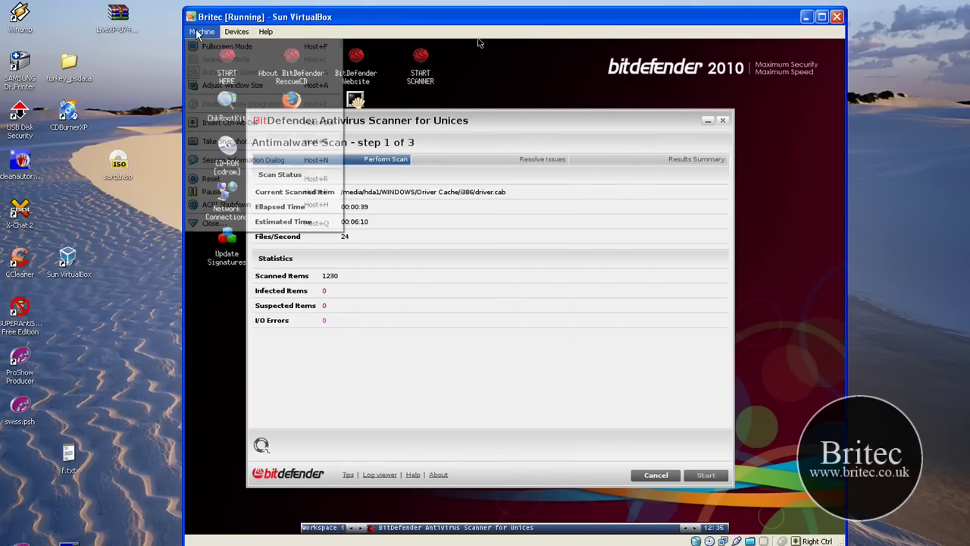
Step: Reset the Britec VM and open the Menu Linux submenu in the SARDU boot menu
click(211, 178)
click(487, 325)
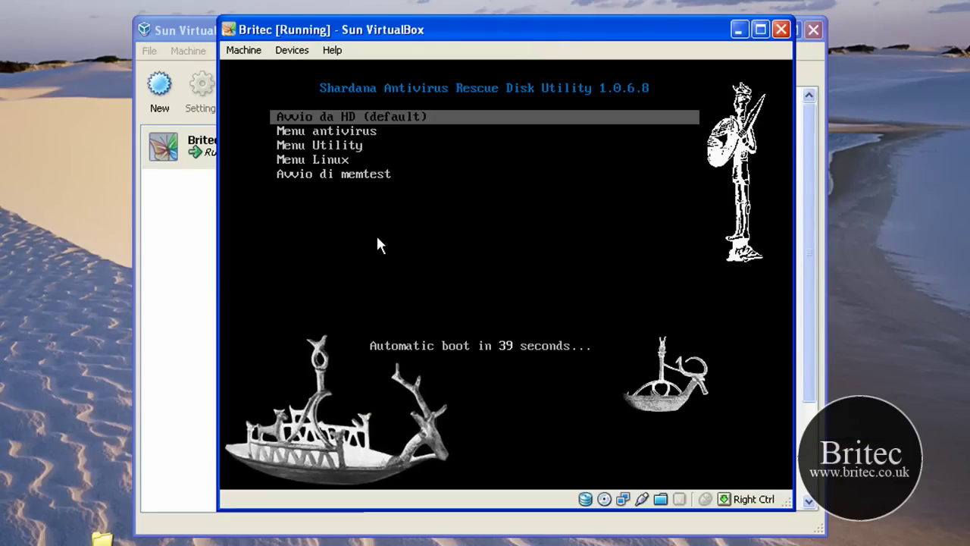
key(Down)
key(Down)
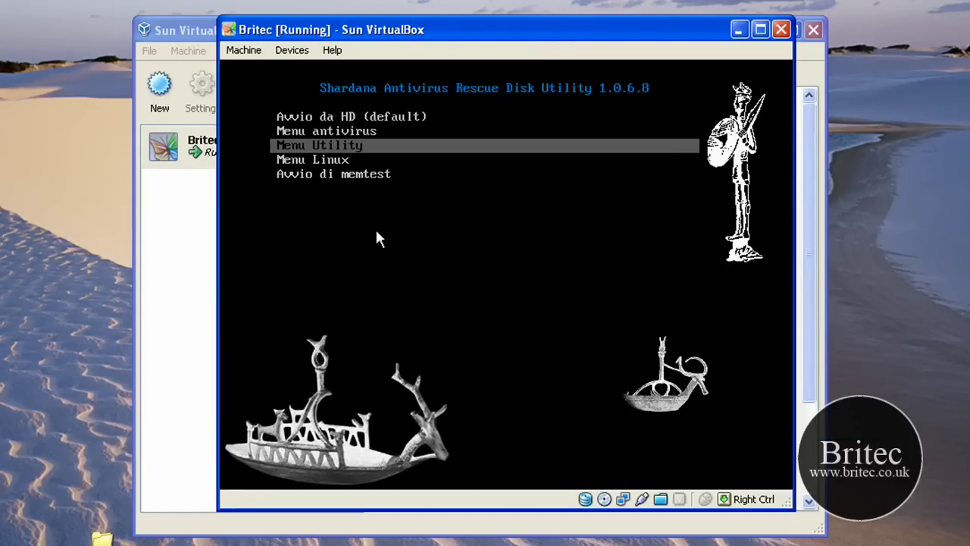
key(Down)
key(Return)
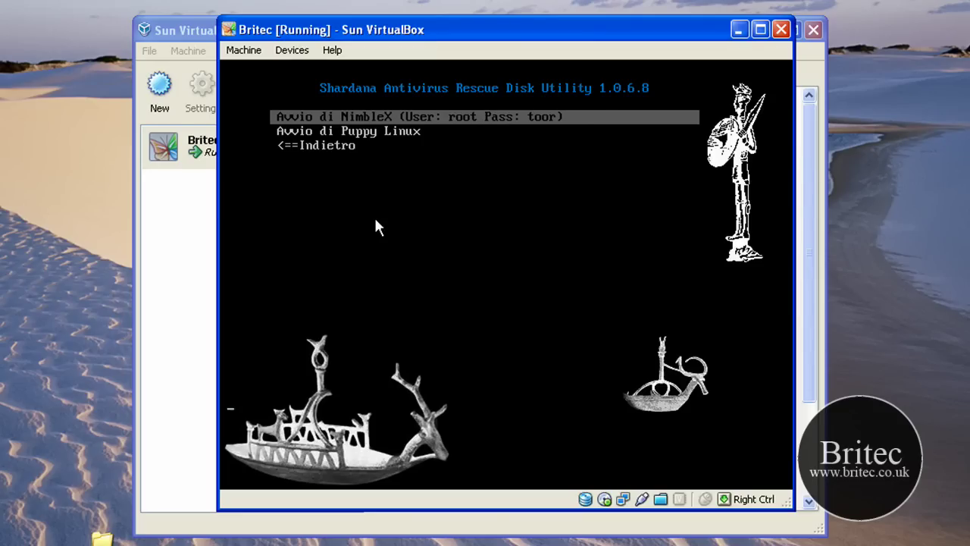
Step: Boot NimbleX and log in with the account password to reach its desktop
key(Return)
key(Return)
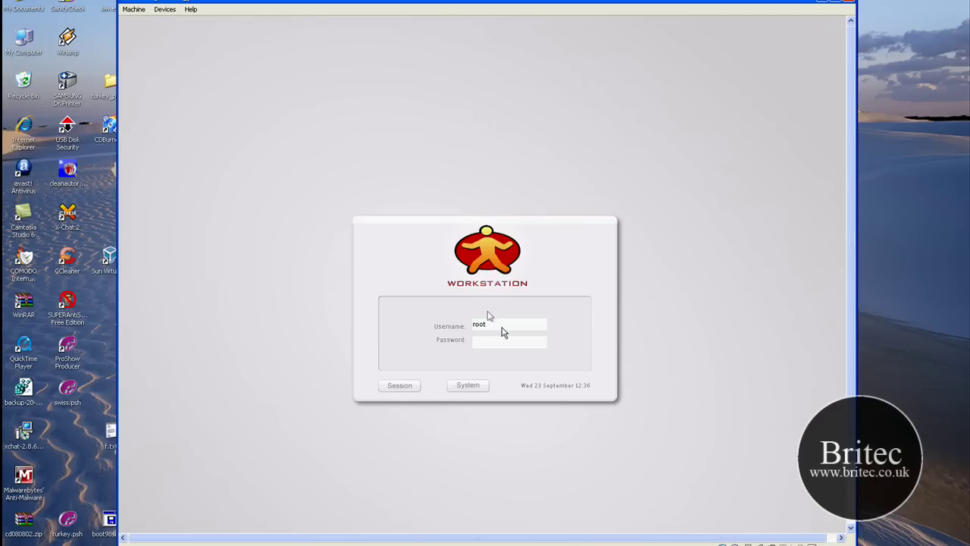
text(************)
key(Return)
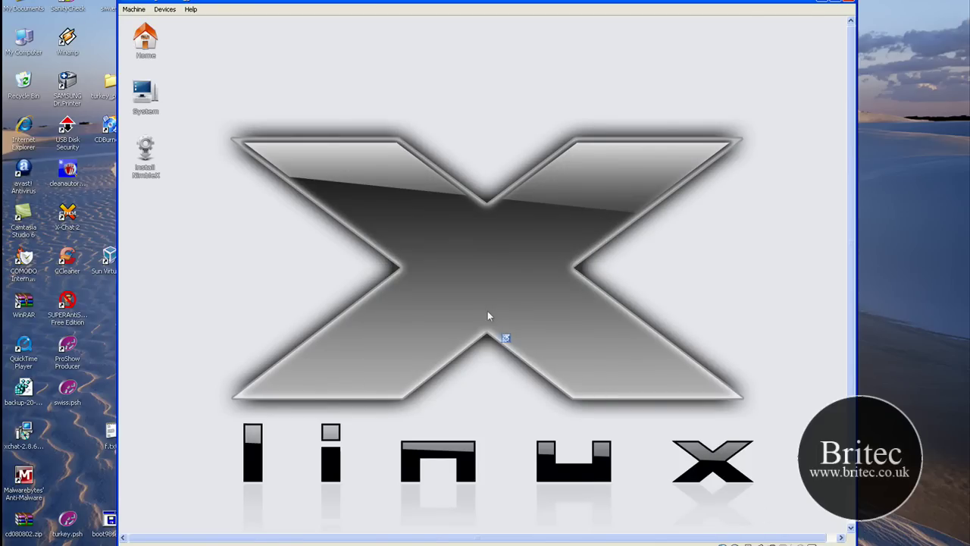
Step: Reset the Britec VM and move its window to the desktop centre
click(133, 9)
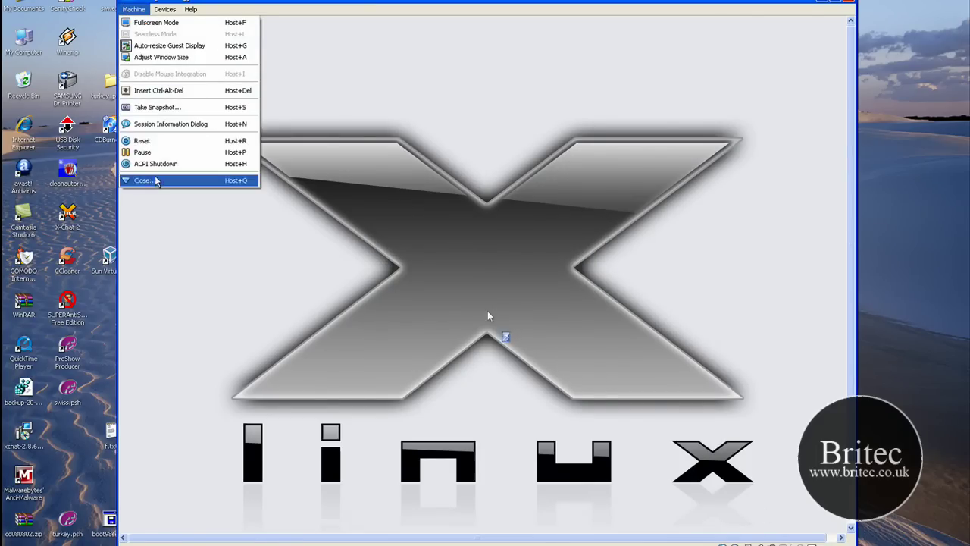
click(141, 140)
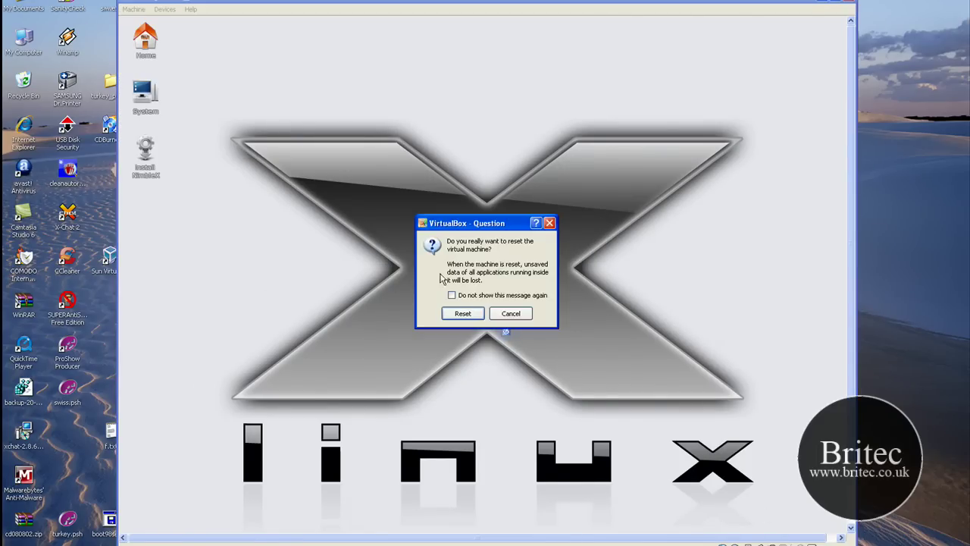
click(460, 318)
drag(289, 2, 493, 127)
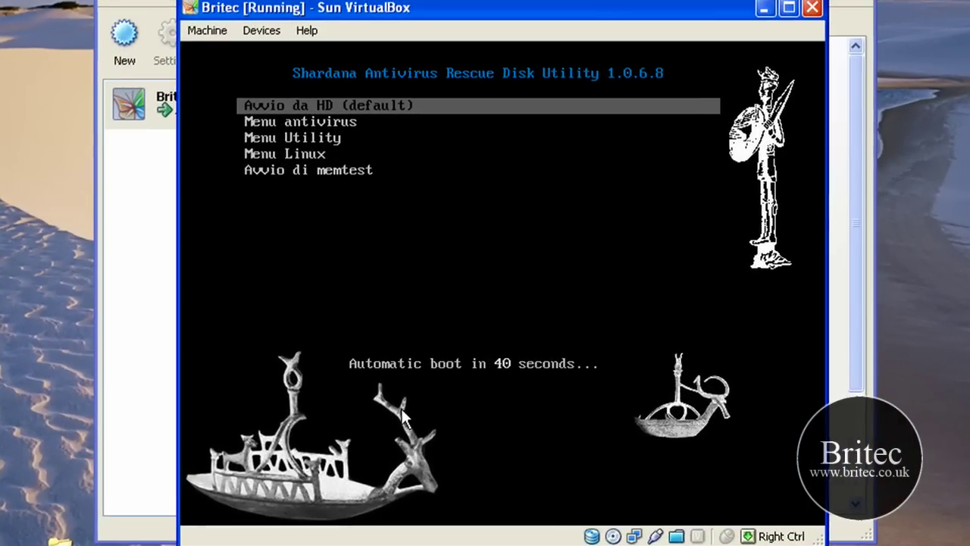
Step: Boot Ultimate Boot CD from the SARDU Menu Utility submenu
key(Down)
key(Down)
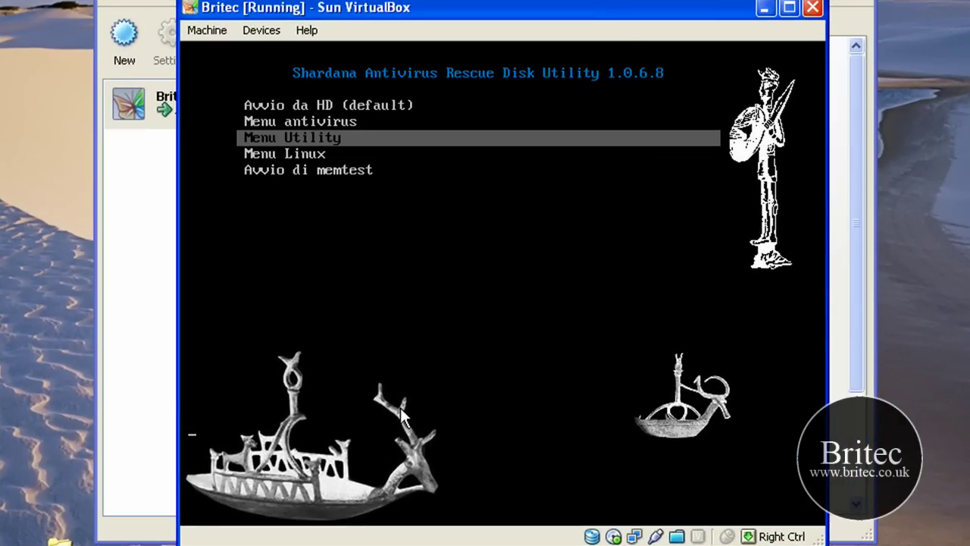
key(Return)
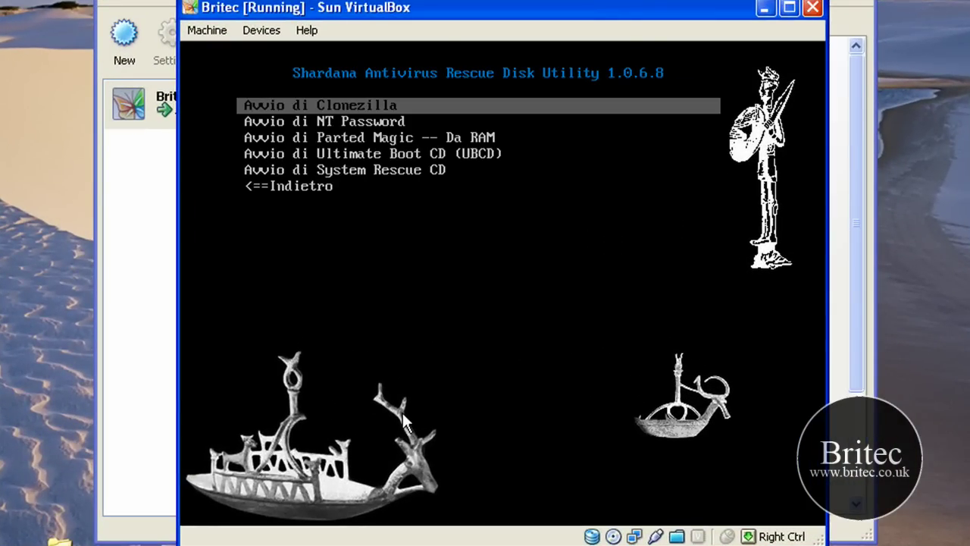
key(Down)
key(Down)
key(Down)
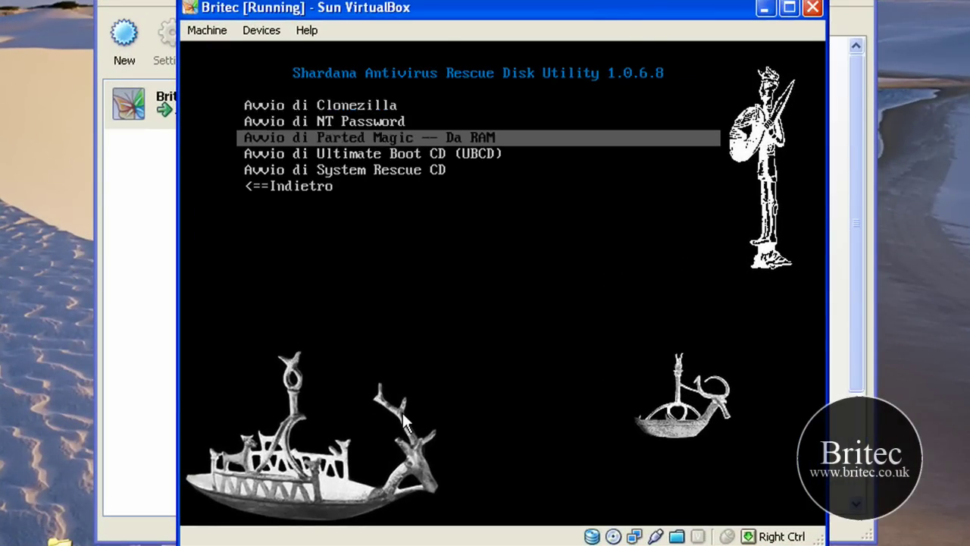
key(Down)
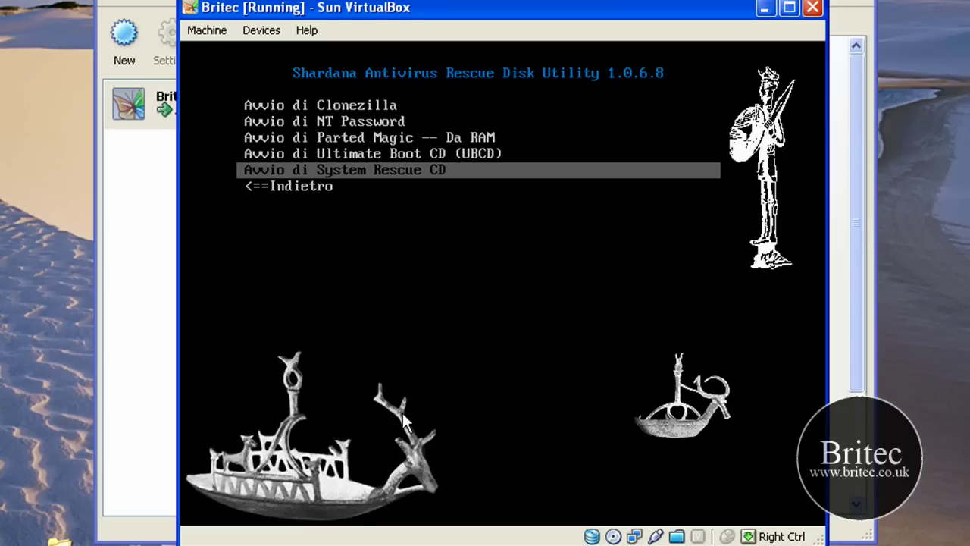
key(Up)
key(Return)
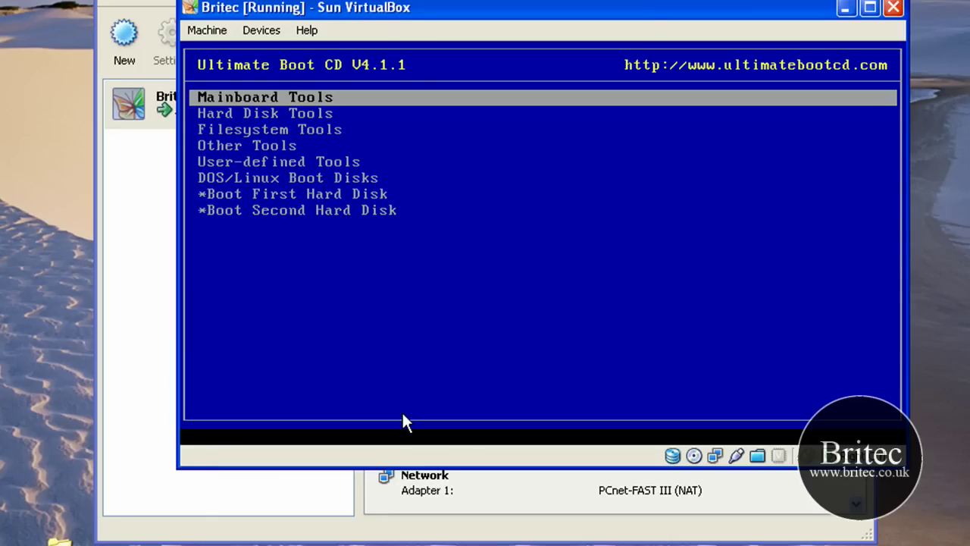
Step: Browse the UBCD categories up to Hard Disk Tools, then reset the VM again
key(Down)
key(Down)
key(Down)
key(Down)
key(Down)
key(Up)
key(Up)
key(Up)
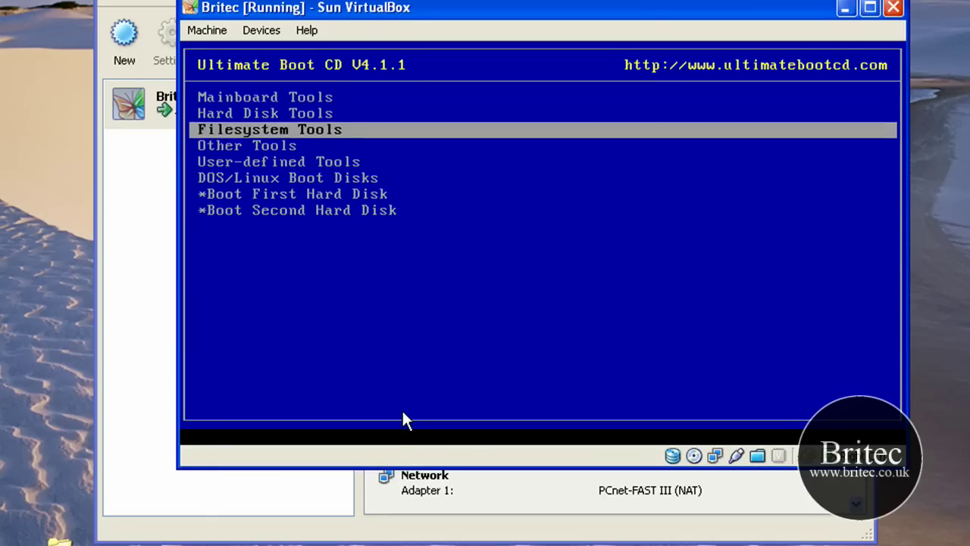
key(Up)
click(210, 29)
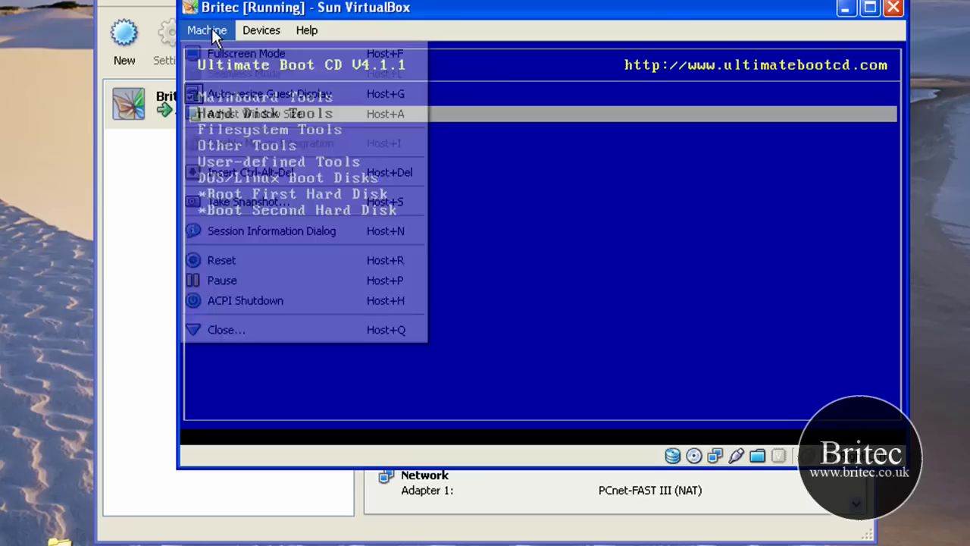
click(225, 260)
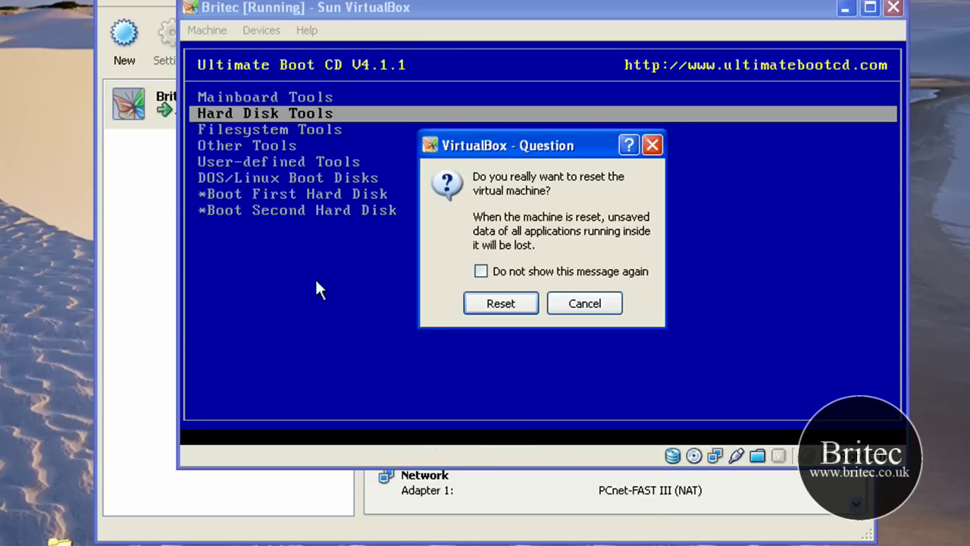
click(476, 297)
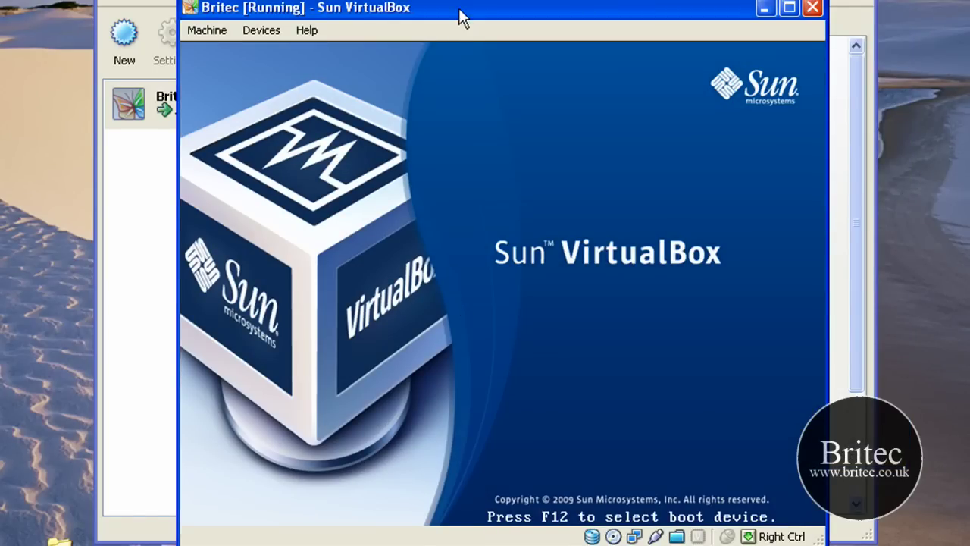
Step: Boot GDATA from the SARDU Menu antivirus submenu
drag(458, 8, 430, 0)
key(Down)
key(Down)
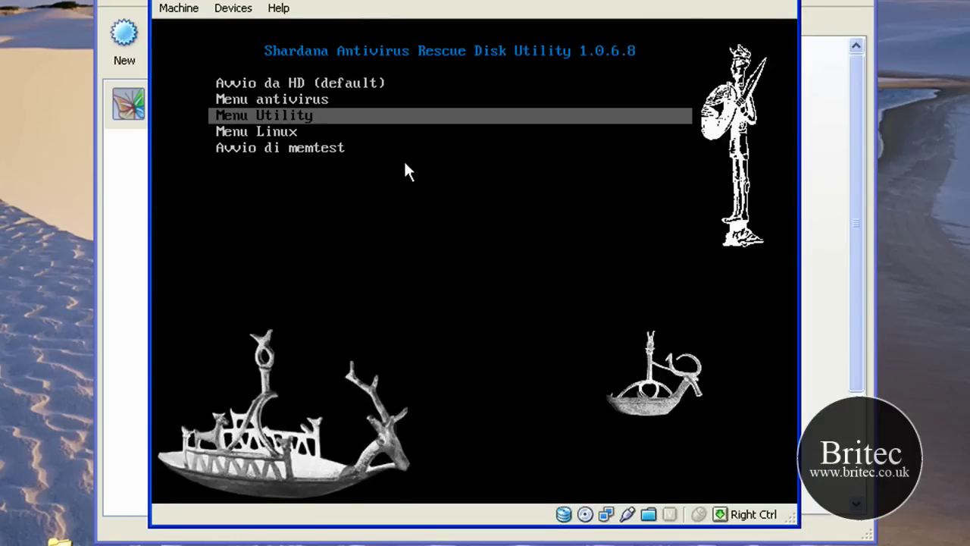
key(Up)
key(Return)
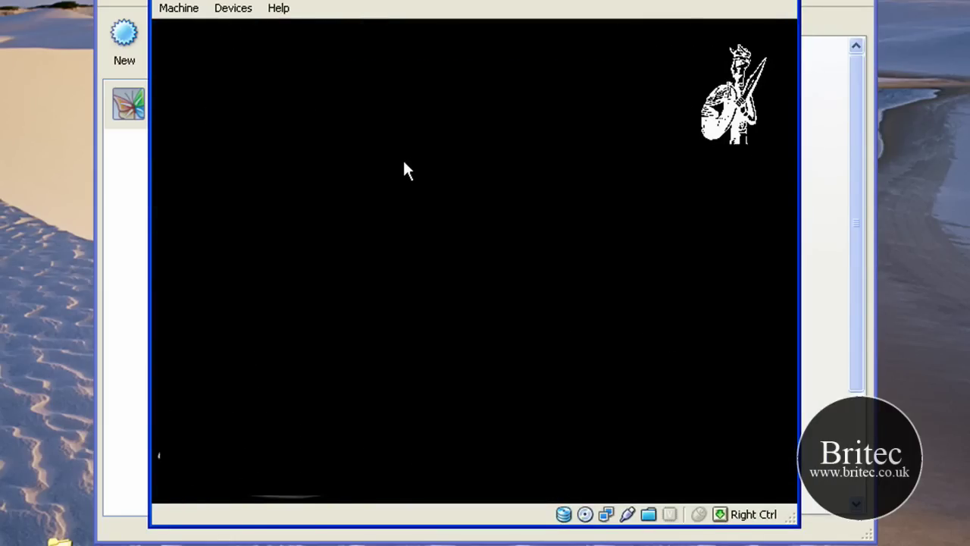
key(Down)
key(Down)
key(Down)
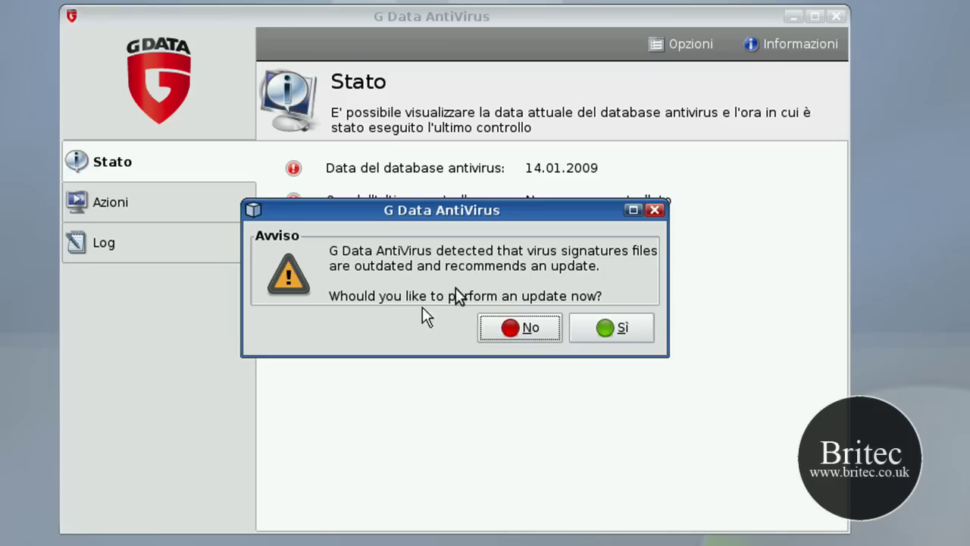
Step: Decline the G Data signature update, start a computer scan, then close the scan window
click(622, 334)
click(523, 350)
click(523, 332)
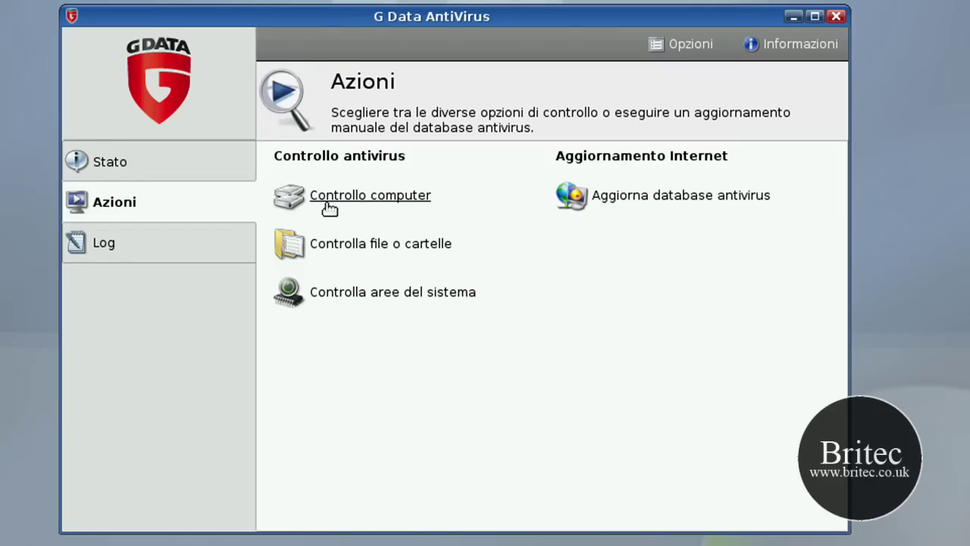
click(369, 194)
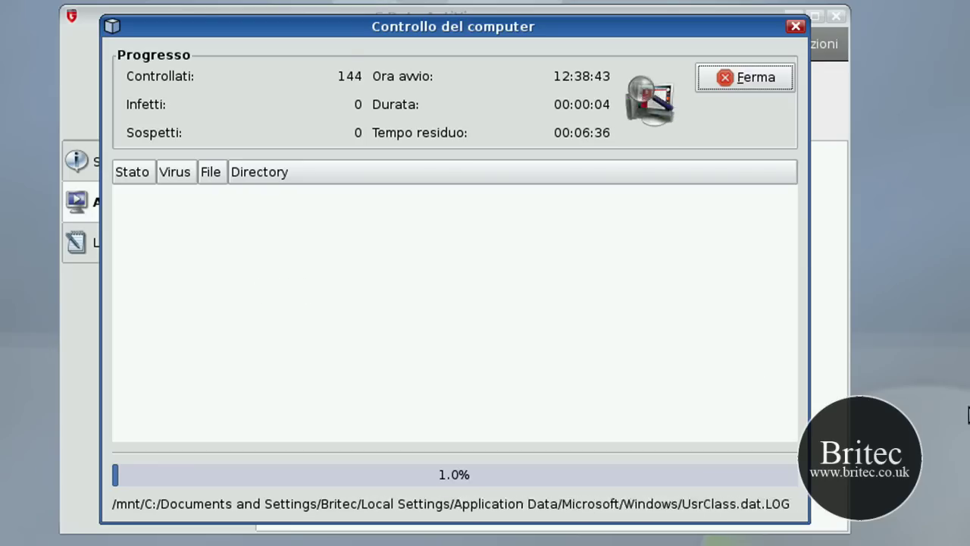
click(796, 26)
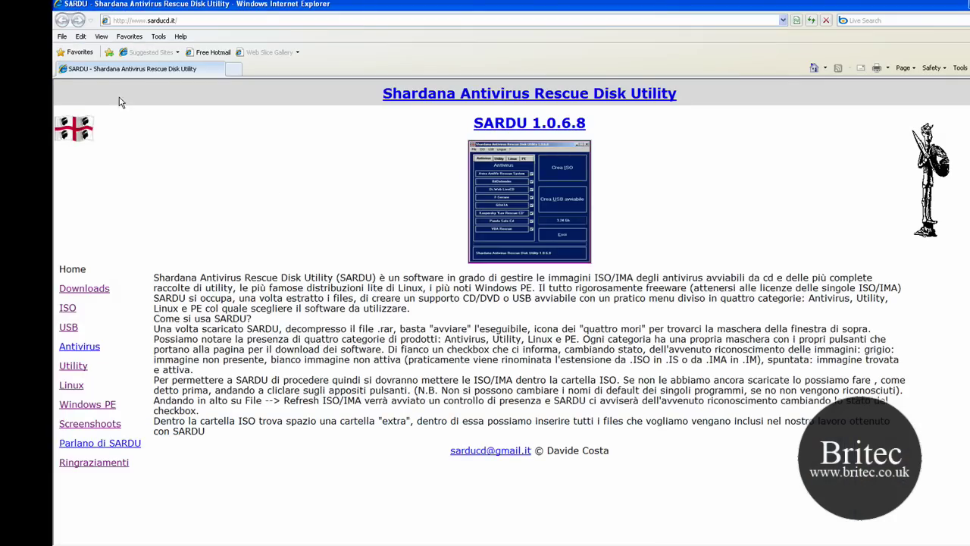
Step: Select the Internet Explorer address bar and nudge the VirtualBox window slightly right
click(135, 20)
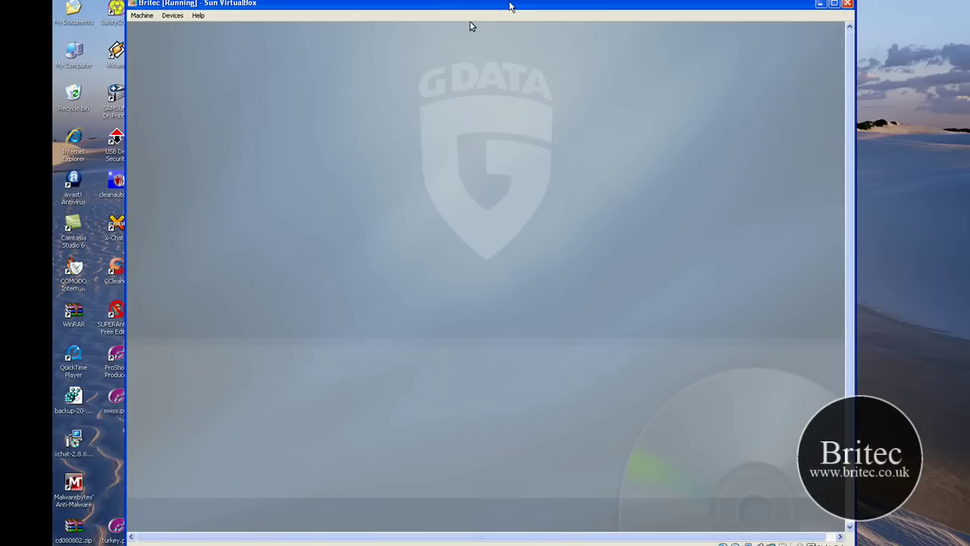
drag(509, 6, 552, 6)
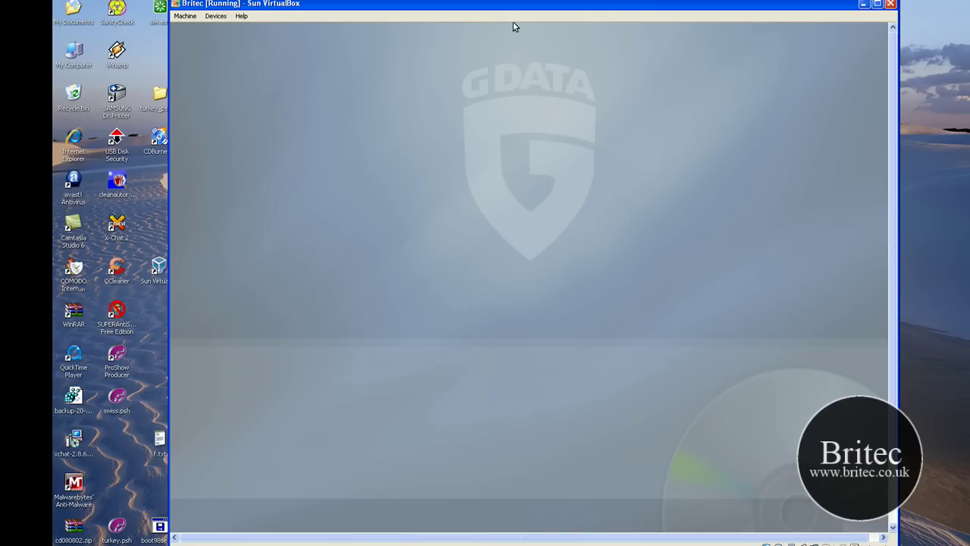
key(F10)
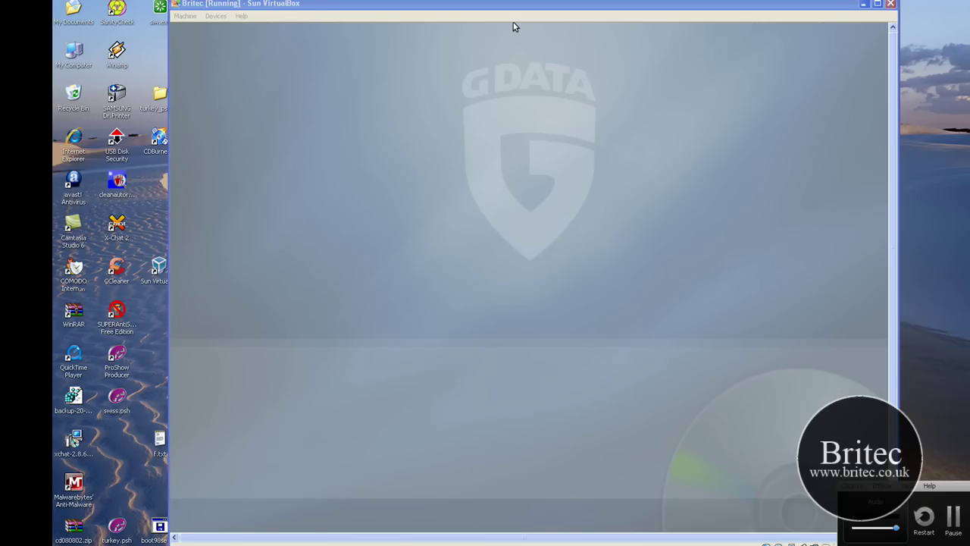